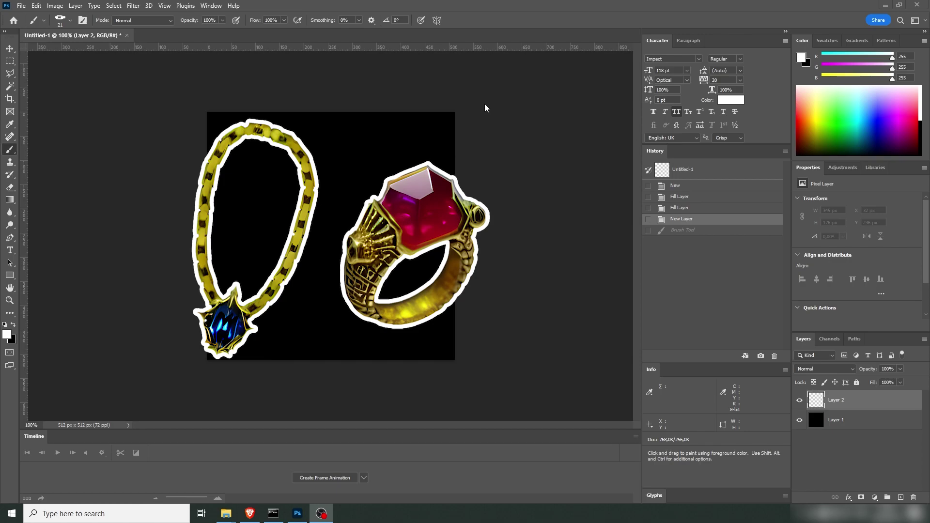
- Choose the chains brush and set its size to 17 px
{"action": "left_click", "coordinate": [453, 5]}
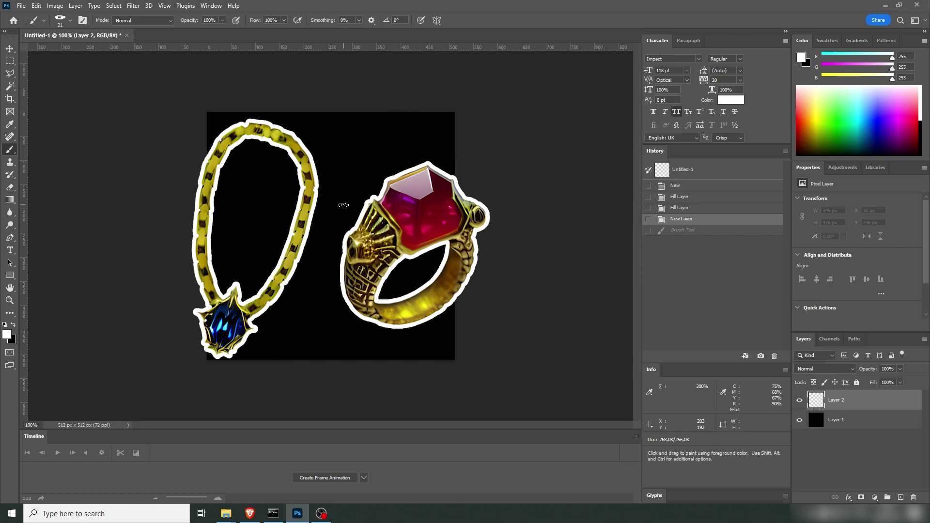
{"action": "right_click", "coordinate": [357, 188]}
{"action": "left_click", "coordinate": [525, 351]}
{"action": "left_click_drag", "start_coordinate": [447, 211], "coordinate": [425, 209]}
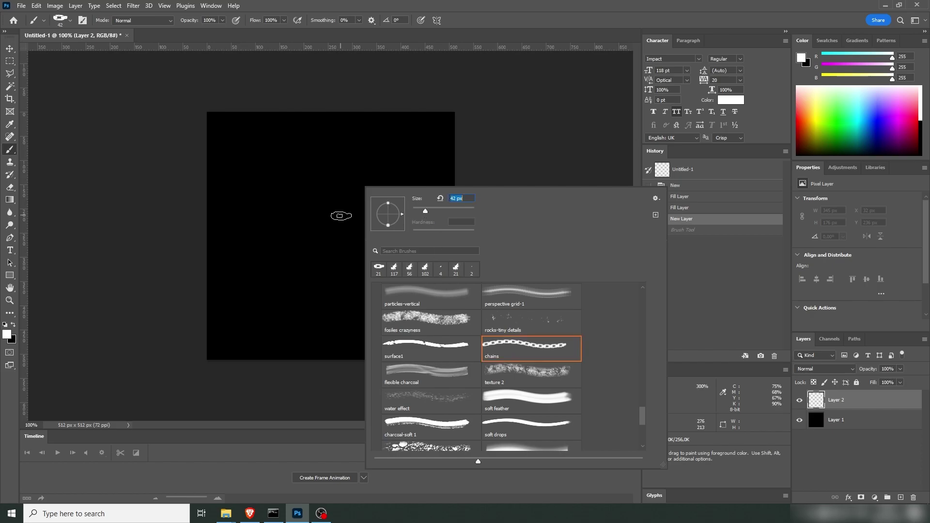
{"action": "key", "text": "Return"}
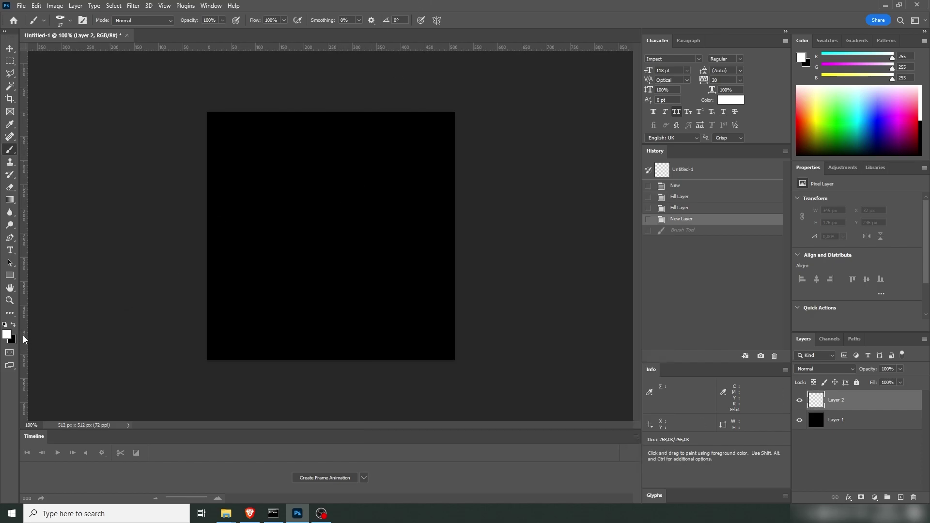
- Set the foreground colour to bright yellow (ffde00)
{"action": "left_click", "coordinate": [7, 334]}
{"action": "left_click", "coordinate": [704, 246]}
{"action": "left_click", "coordinate": [692, 142]}
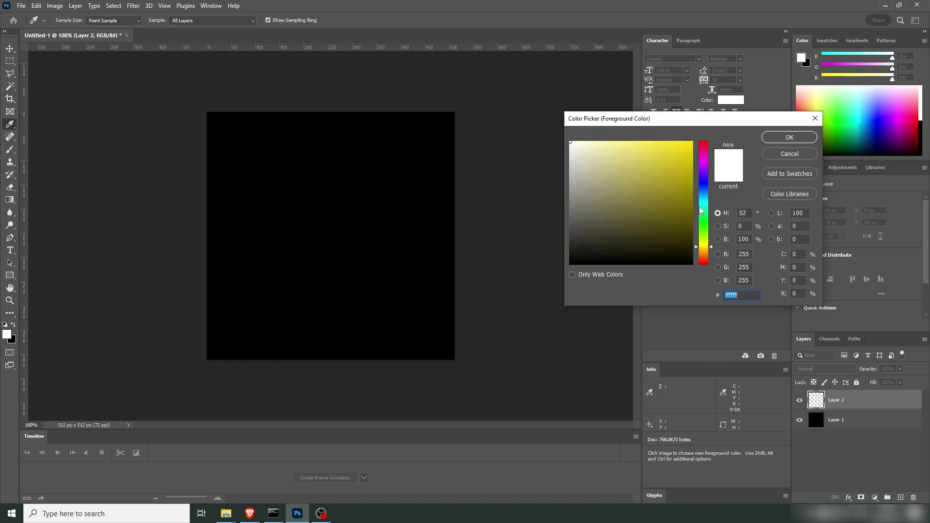
{"action": "left_click", "coordinate": [790, 138]}
- Paint a looping yellow chain about 214 px wide and 124 px high on Layer 2 and move it up and right on the canvas
{"action": "mouse_move", "coordinate": [376, 213]}
{"action": "left_mouse_down"}
{"action": "mouse_move", "coordinate": [346, 216]}
{"action": "mouse_move", "coordinate": [339, 233]}
{"action": "mouse_move", "coordinate": [357, 236]}
{"action": "mouse_move", "coordinate": [340, 229]}
{"action": "mouse_move", "coordinate": [320, 240]}
{"action": "mouse_move", "coordinate": [322, 257]}
{"action": "mouse_move", "coordinate": [336, 254]}
{"action": "mouse_move", "coordinate": [323, 245]}
{"action": "mouse_move", "coordinate": [307, 273]}
{"action": "mouse_move", "coordinate": [263, 293]}
{"action": "left_mouse_up"}
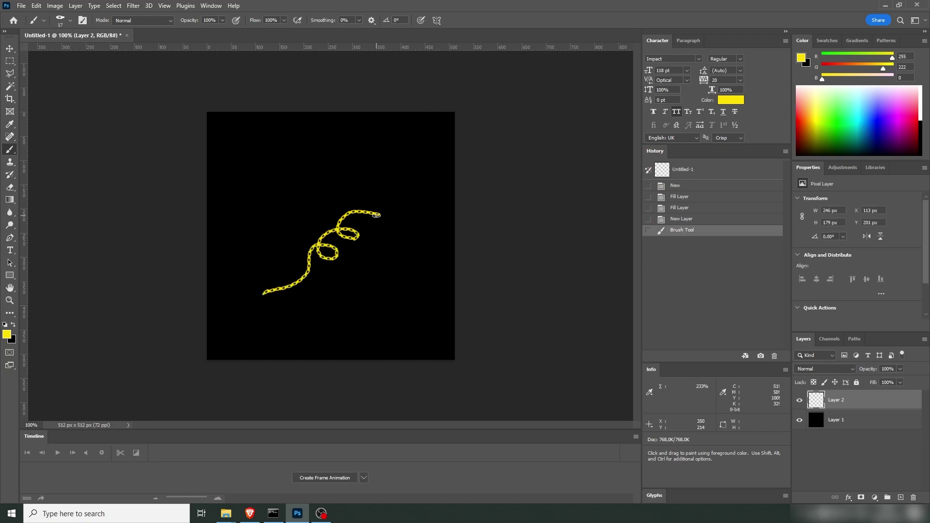
{"action": "key", "text": "ctrl+z"}
{"action": "mouse_move", "coordinate": [366, 214]}
{"action": "left_mouse_down"}
{"action": "mouse_move", "coordinate": [325, 222]}
{"action": "mouse_move", "coordinate": [313, 244]}
{"action": "mouse_move", "coordinate": [334, 254]}
{"action": "mouse_move", "coordinate": [349, 247]}
{"action": "mouse_move", "coordinate": [339, 235]}
{"action": "mouse_move", "coordinate": [313, 234]}
{"action": "mouse_move", "coordinate": [265, 270]}
{"action": "left_mouse_up"}
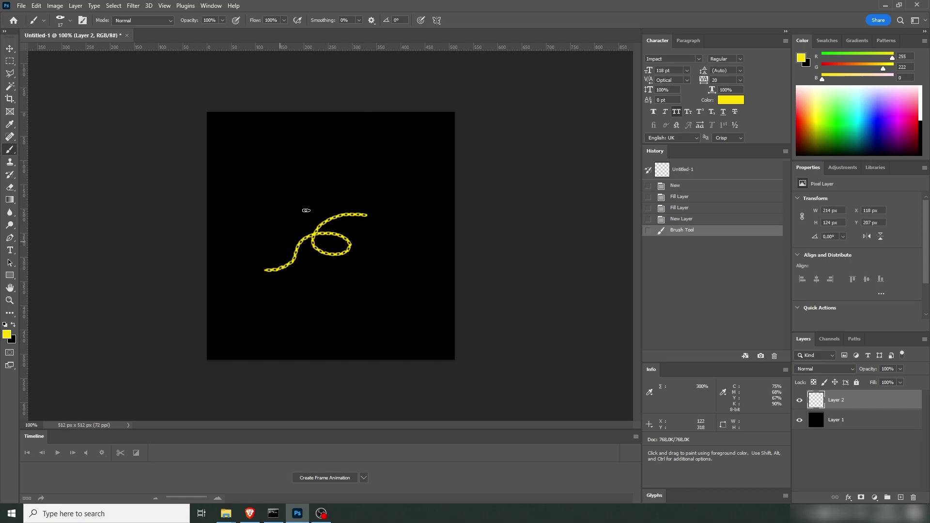
{"action": "key", "text": "v"}
{"action": "left_click_drag", "start_coordinate": [339, 258], "coordinate": [377, 248]}
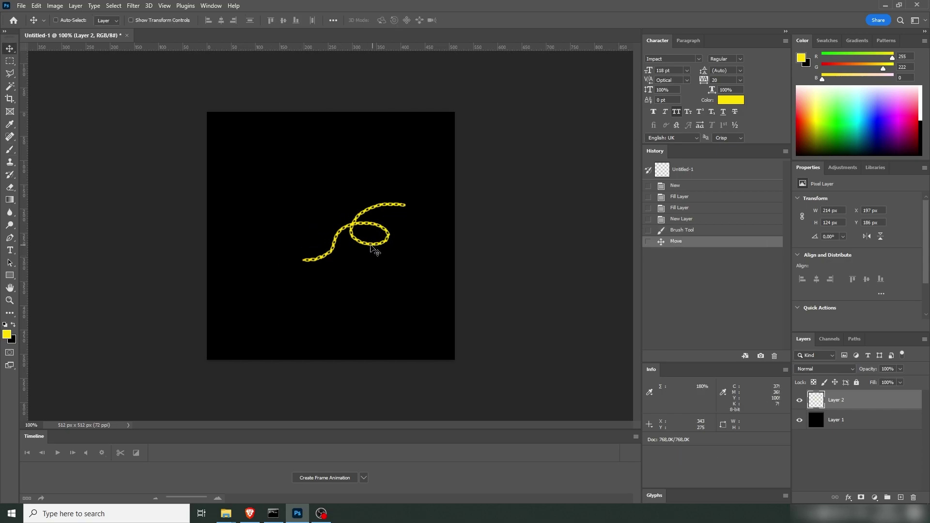
- Set the foreground colour to light blue 00ccff
{"action": "left_click", "coordinate": [6, 333]}
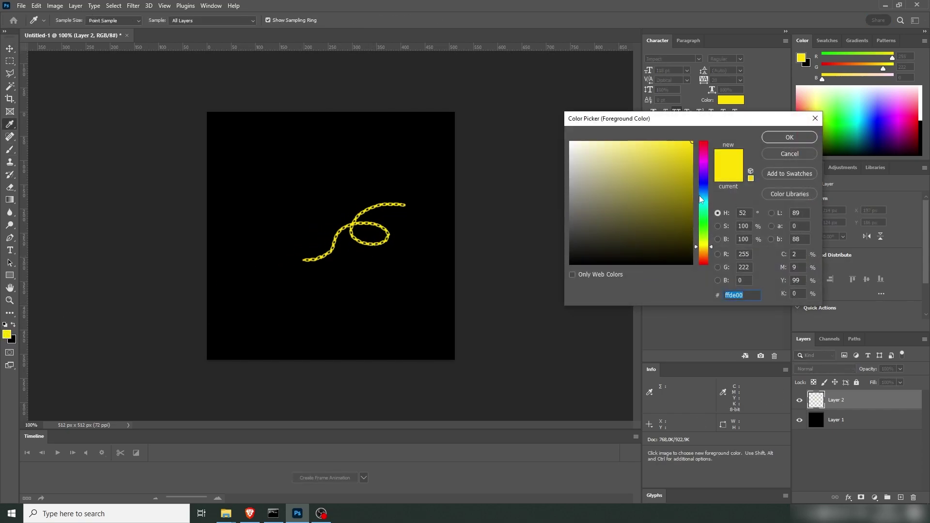
{"action": "type", "text": "00ccff"}
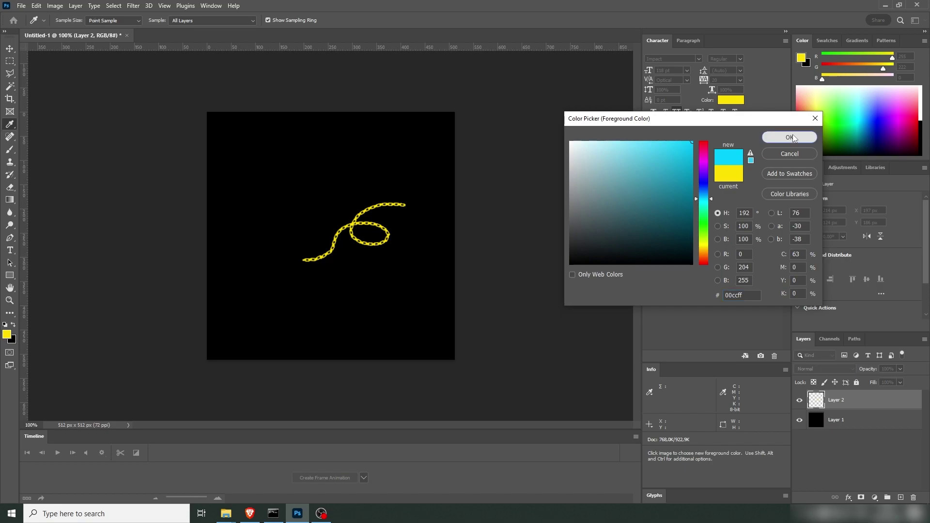
{"action": "left_click", "coordinate": [790, 137]}
- Switch to the sketchy brush and set its size to 14 px
{"action": "key", "text": "b"}
{"action": "right_click", "coordinate": [478, 206]}
{"action": "scroll", "coordinate": [668, 391], "scroll_direction": "down", "scroll_amount": 1}
{"action": "scroll", "coordinate": [668, 390], "scroll_direction": "down", "scroll_amount": 3}
{"action": "left_click", "coordinate": [571, 393]}
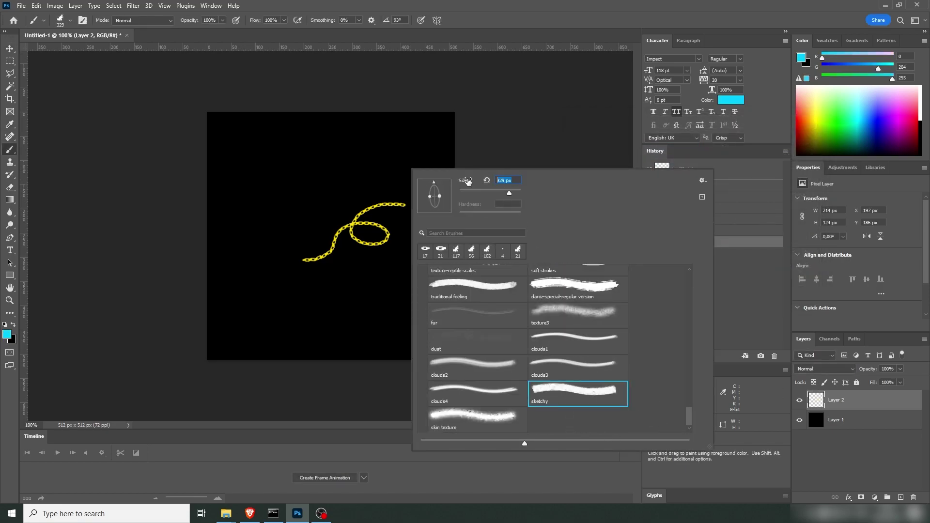
{"action": "type", "text": "6"}
{"action": "key", "text": "Return"}
{"action": "right_click", "coordinate": [403, 218]}
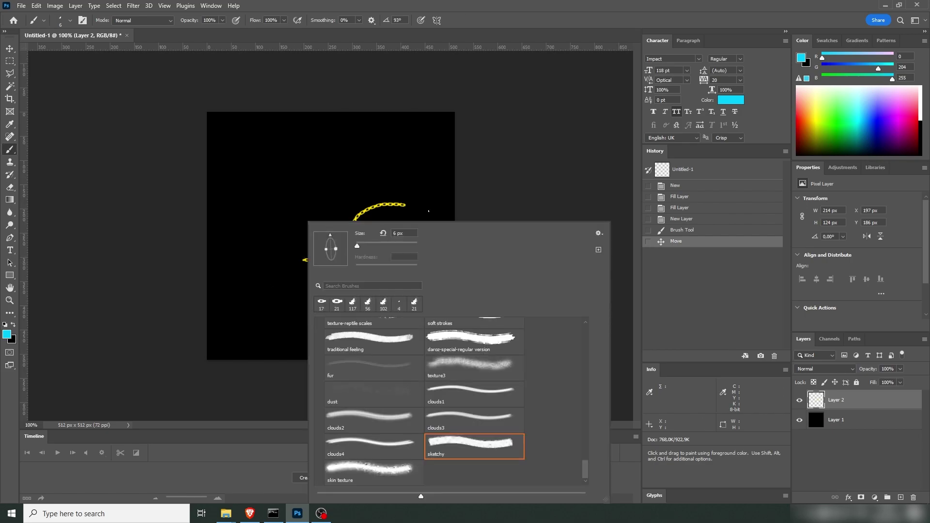
{"action": "left_click_drag", "start_coordinate": [360, 248], "coordinate": [361, 248]}
{"action": "key", "text": "Return"}
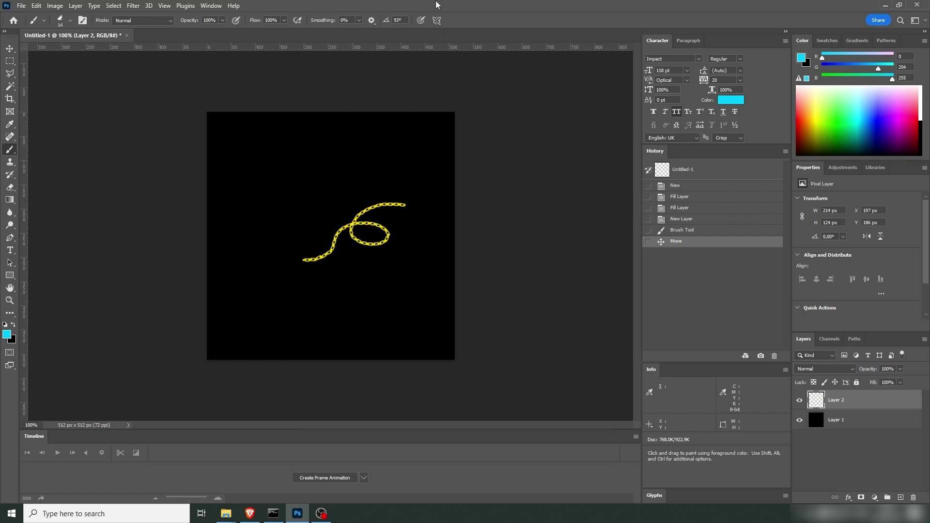
- Paint a light blue diamond-shaped gem at the chain's lower-left end with straight edges and fill its inside
{"action": "left_click", "coordinate": [302, 260]}
{"action": "left_click", "coordinate": [291, 243], "text": "shift"}
{"action": "left_click", "coordinate": [282, 261], "text": "shift"}
{"action": "left_click", "coordinate": [294, 277], "text": "shift"}
{"action": "left_click", "coordinate": [303, 260], "text": "shift"}
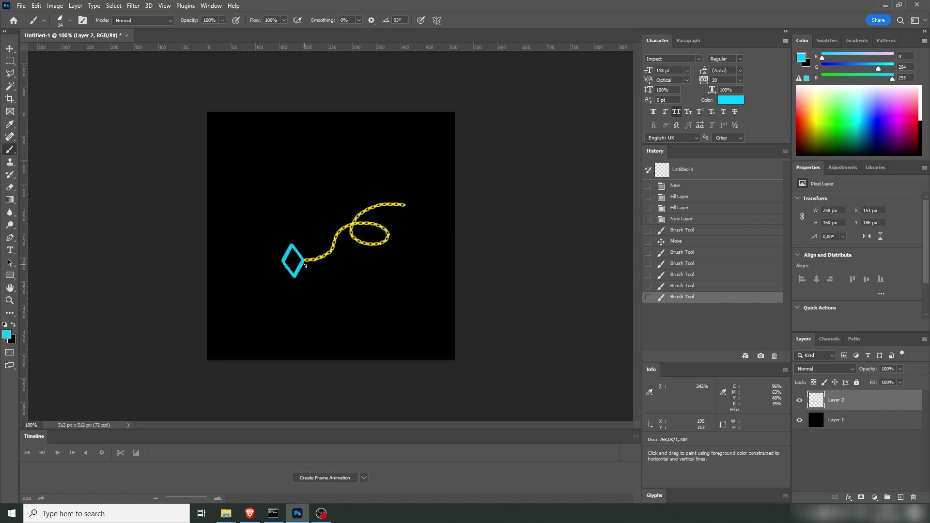
{"action": "mouse_move", "coordinate": [290, 269]}
{"action": "left_mouse_down"}
{"action": "mouse_move", "coordinate": [288, 249]}
{"action": "mouse_move", "coordinate": [295, 261]}
{"action": "left_mouse_up"}
{"action": "left_click_drag", "start_coordinate": [293, 264], "coordinate": [297, 258]}
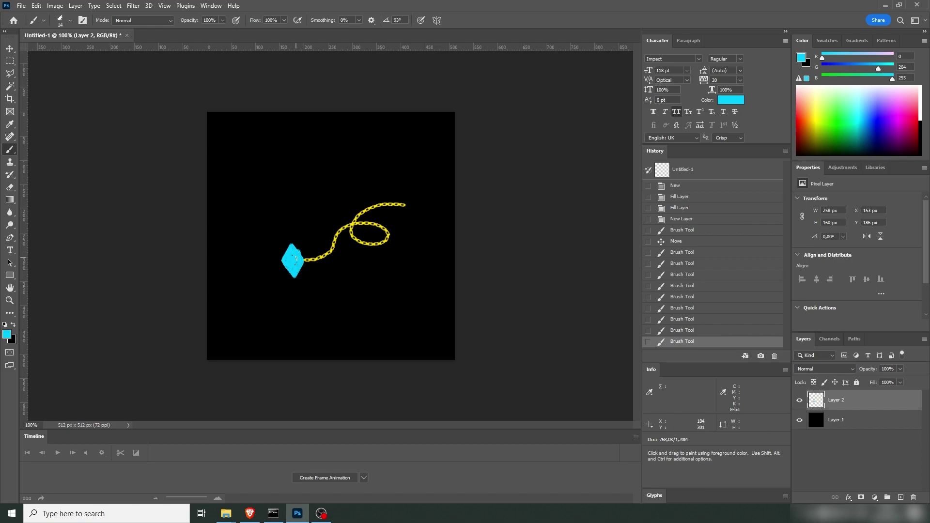
{"action": "left_click", "coordinate": [295, 260]}
- Sample dark gold from the chain and paint a setting around the blue gem, with short prongs radiating from its edges
{"action": "left_click", "coordinate": [320, 255], "text": "alt"}
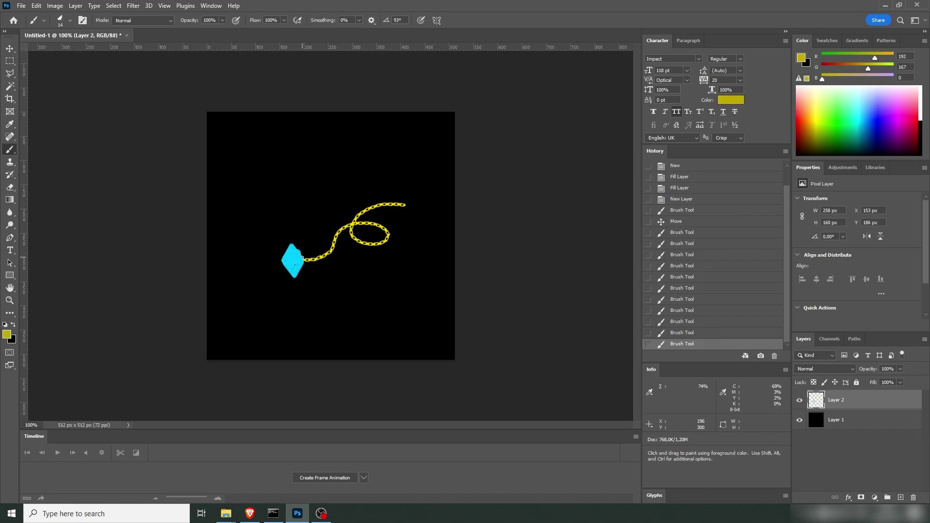
{"action": "left_click", "coordinate": [303, 258]}
{"action": "left_click", "coordinate": [291, 241]}
{"action": "left_click", "coordinate": [303, 259], "text": "shift"}
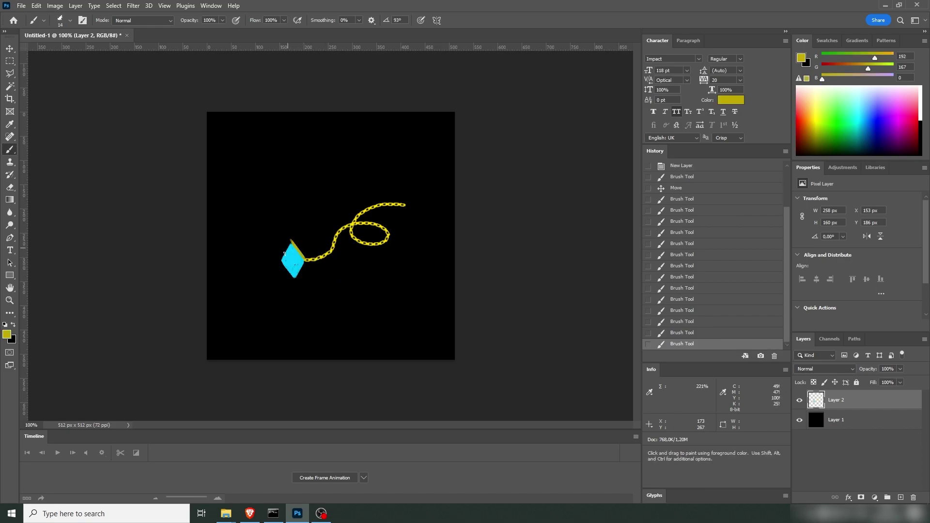
{"action": "left_click", "coordinate": [278, 260], "text": "shift"}
{"action": "left_click", "coordinate": [294, 280], "text": "shift"}
{"action": "left_click", "coordinate": [304, 260], "text": "shift"}
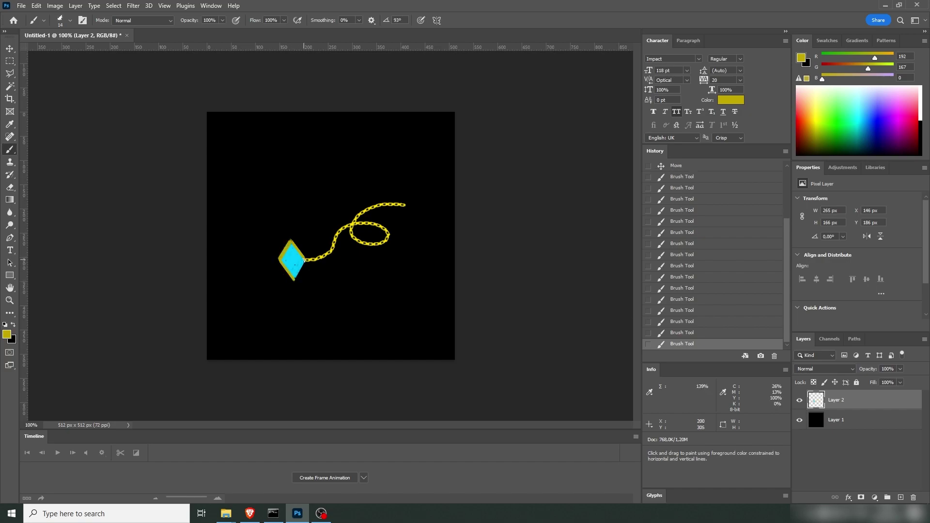
{"action": "left_click", "coordinate": [306, 260], "text": "shift"}
{"action": "key", "text": "ctrl+z"}
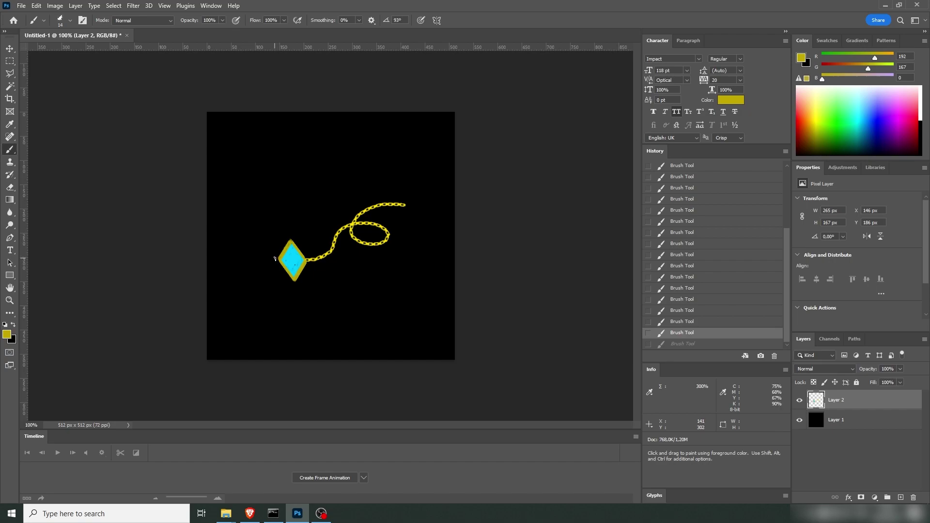
{"action": "left_click", "coordinate": [275, 257]}
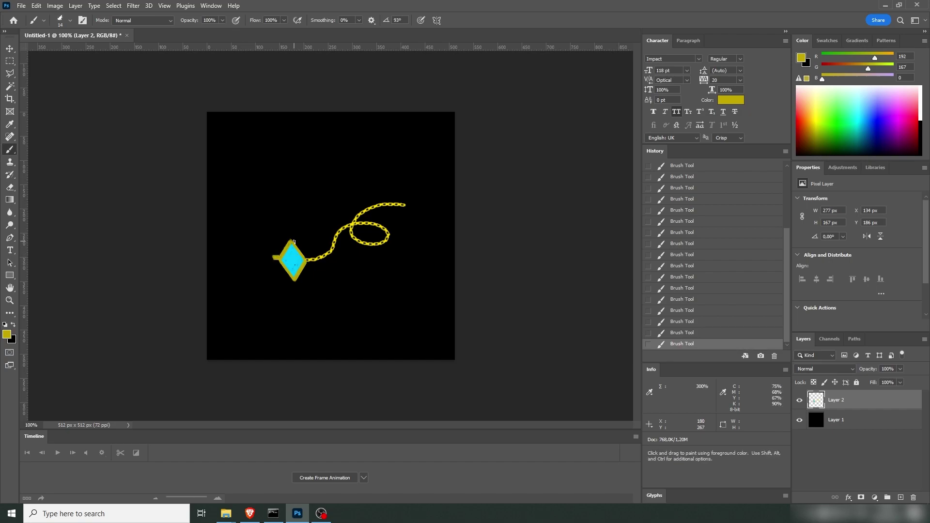
{"action": "left_click", "coordinate": [290, 236]}
- Set the foreground colour to pale blue cce9f0 and paint a highlight on the upper part of the gem
{"action": "left_click", "coordinate": [7, 334]}
{"action": "left_click", "coordinate": [289, 260]}
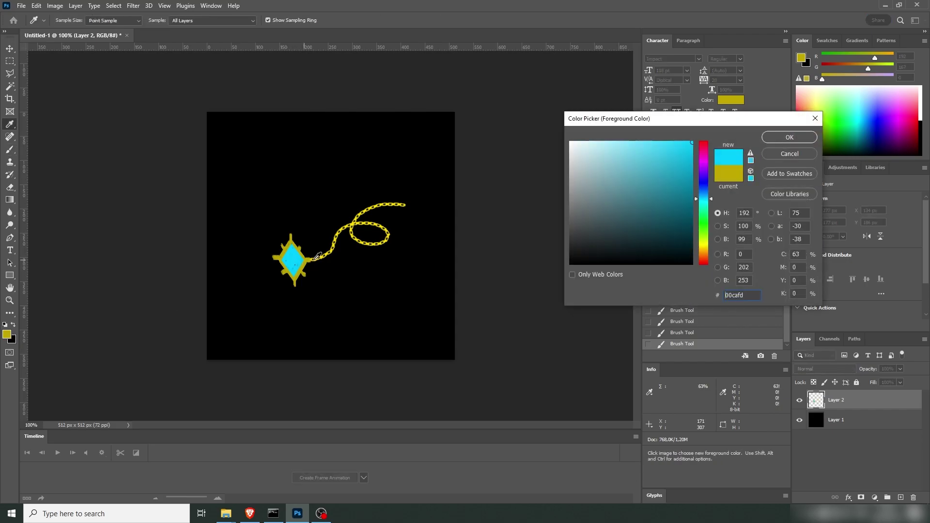
{"action": "left_click", "coordinate": [292, 246]}
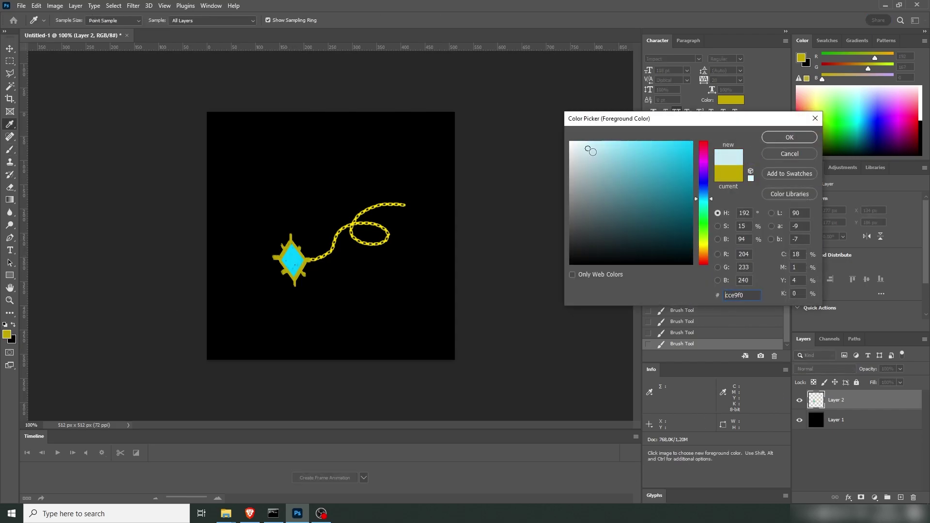
{"action": "key", "text": "Return"}
{"action": "left_click_drag", "start_coordinate": [293, 252], "coordinate": [287, 258]}
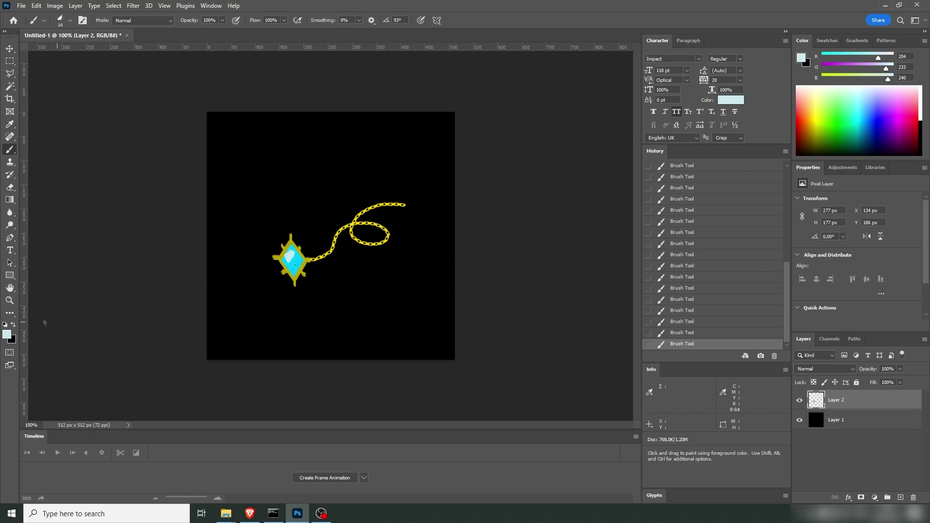
- Set the foreground colour to dark teal 025064 and paint a shadow along the gem's lower-right side
{"action": "left_click", "coordinate": [7, 334]}
{"action": "left_click", "coordinate": [296, 258]}
{"action": "left_click", "coordinate": [683, 213]}
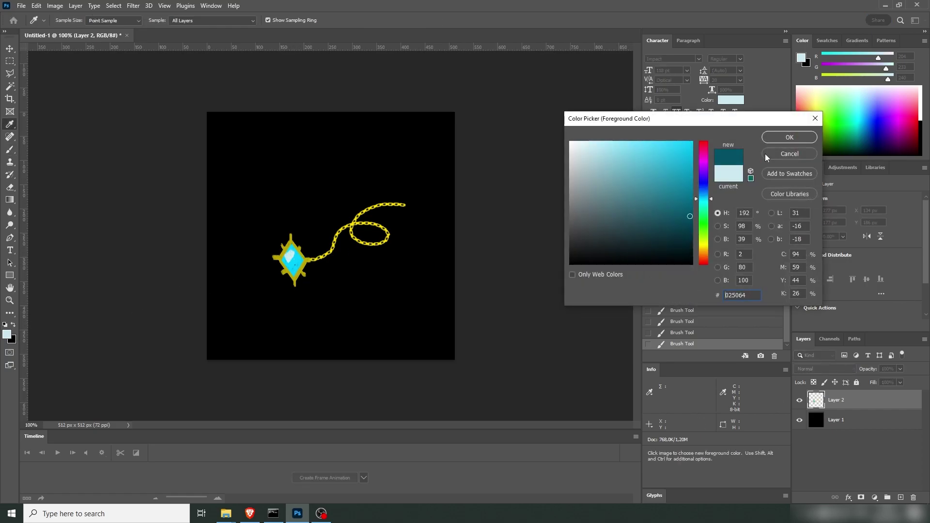
{"action": "left_click", "coordinate": [789, 137]}
{"action": "left_click_drag", "start_coordinate": [301, 260], "coordinate": [295, 272]}
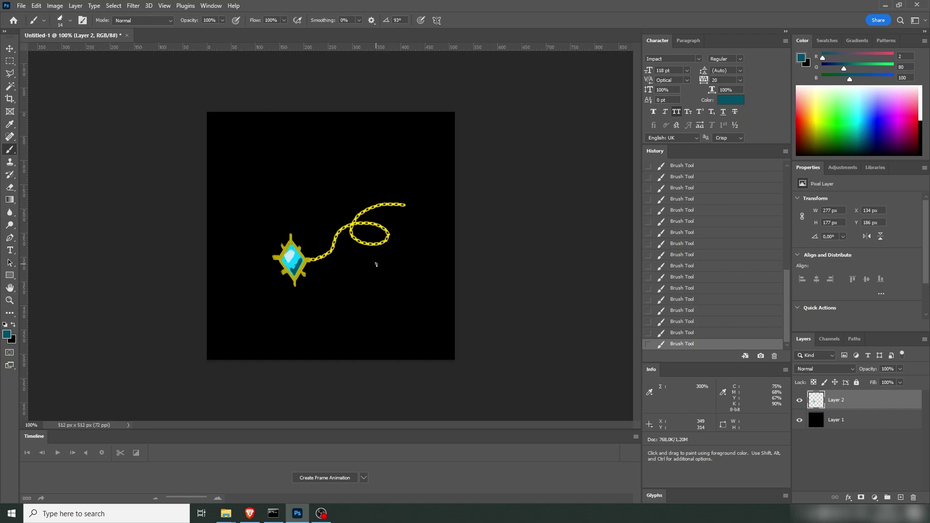
- Export the artwork as a 512 × 512 px JPG named Pendant in the GameArt folder
{"action": "key", "text": "ctrl+alt+shift+w"}
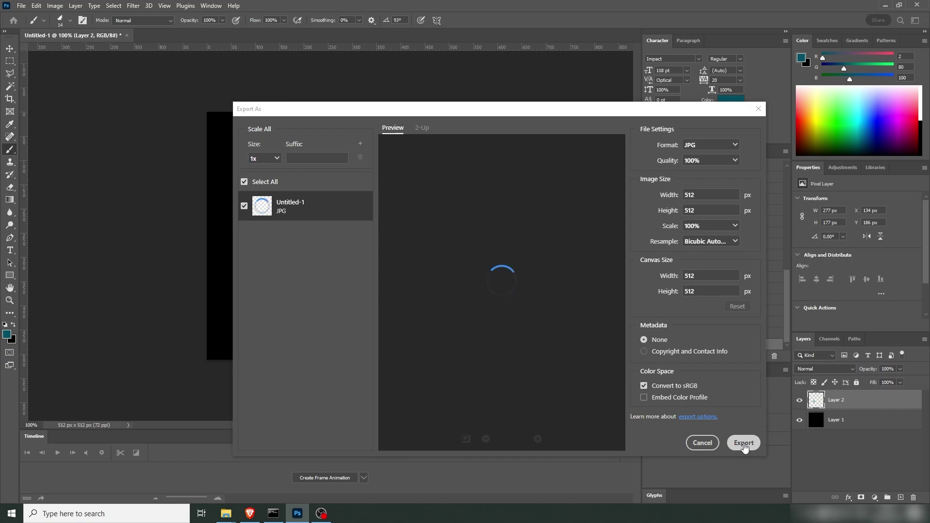
{"action": "left_click", "coordinate": [743, 442]}
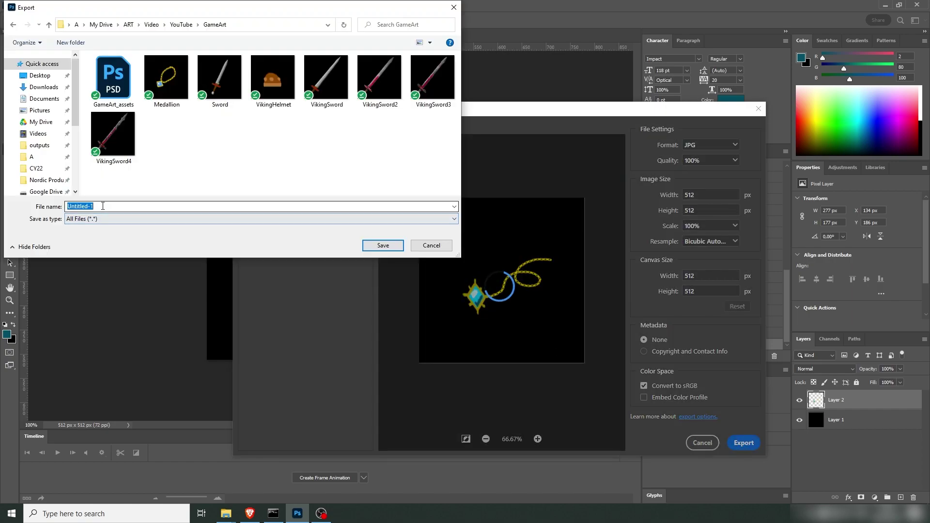
{"action": "type", "text": "Pendant"}
{"action": "key", "text": "Return"}
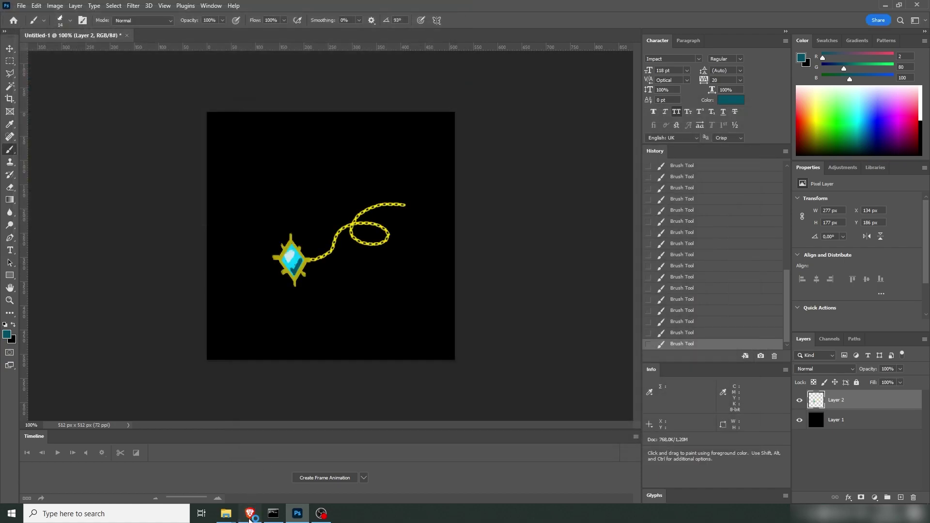
- Switch to Stable Diffusion in the browser and load the Pendant image as the img2img source
{"action": "left_click", "coordinate": [250, 513]}
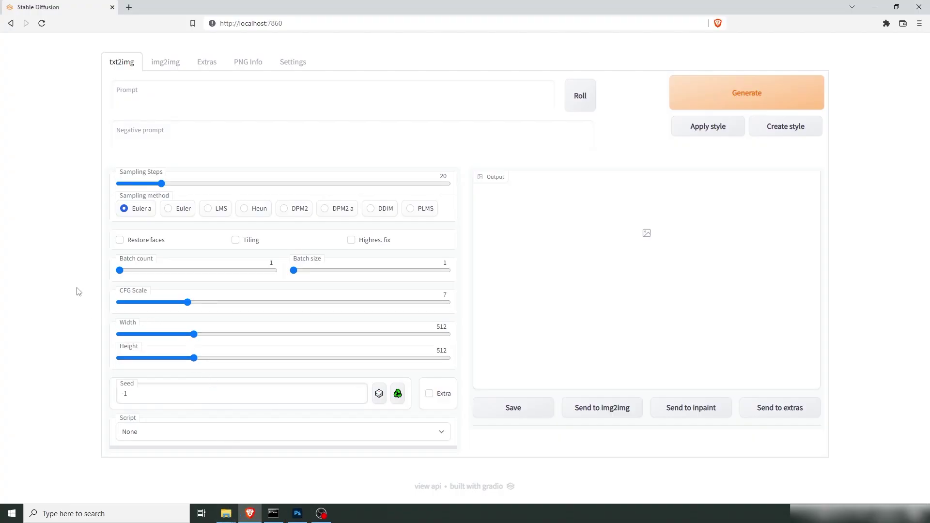
{"action": "left_click", "coordinate": [165, 62]}
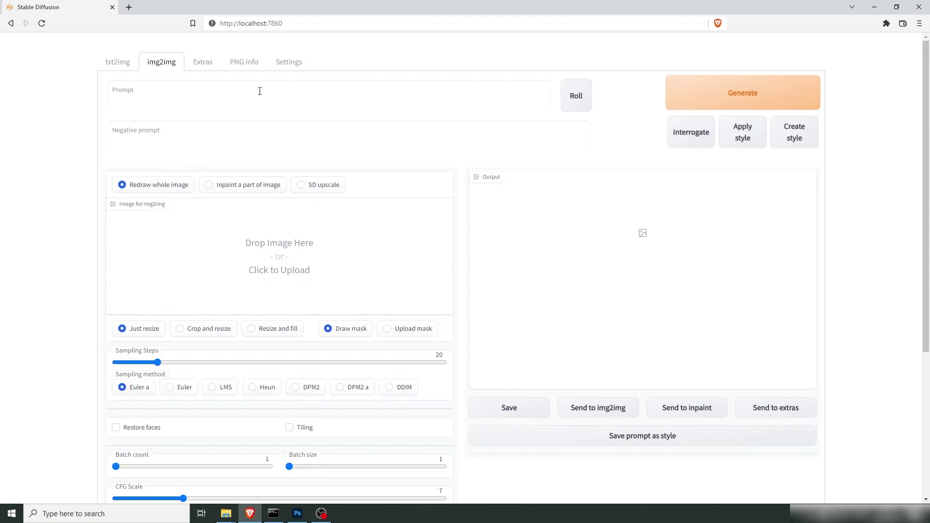
{"action": "left_click", "coordinate": [227, 263]}
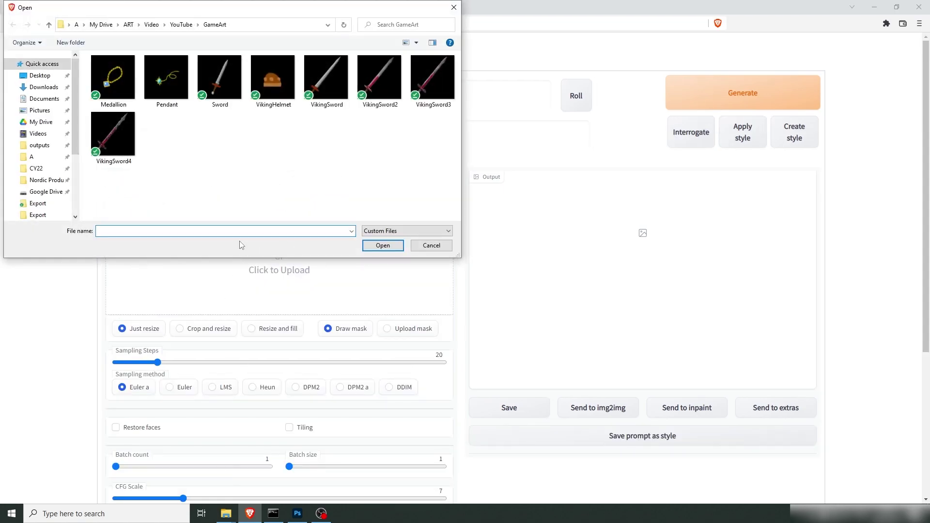
{"action": "left_click", "coordinate": [129, 88]}
{"action": "left_click", "coordinate": [157, 77]}
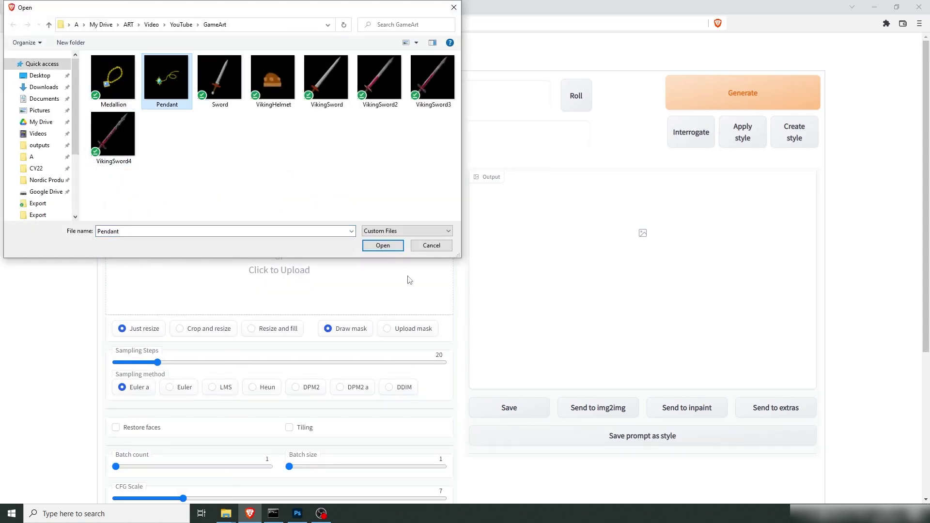
{"action": "left_click", "coordinate": [381, 246]}
- Enter the prompt "golden pendant with huge sparkling glittering sapphire, video game art in style of diablo and world of warcraft"
{"action": "left_click", "coordinate": [180, 90]}
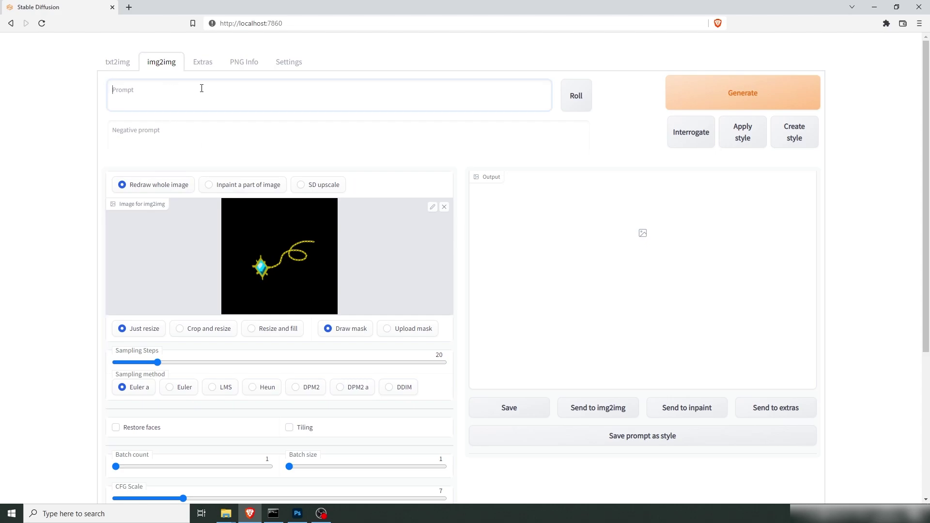
{"action": "type", "text": "g"}
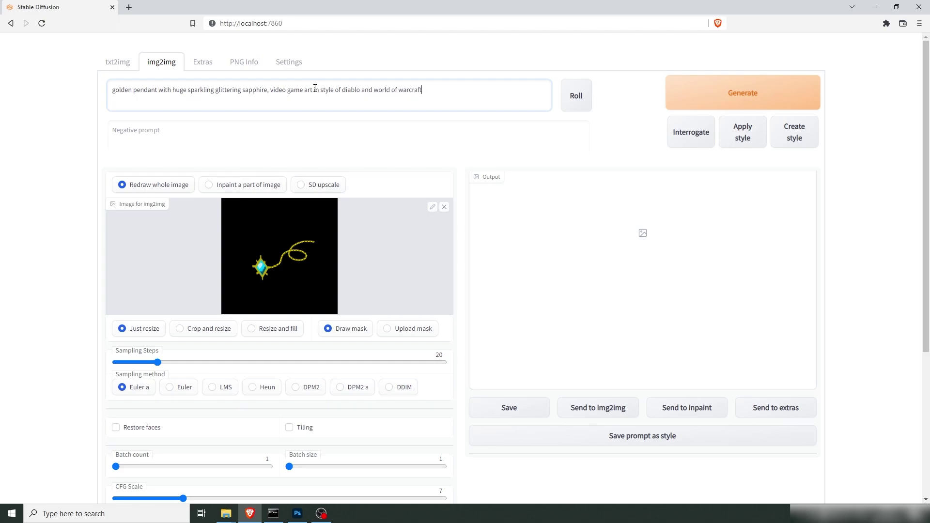
- Set the generation to 50 sampling steps with the LMS sampling method and a batch count of 3
{"action": "scroll", "coordinate": [158, 228], "scroll_direction": "down", "scroll_amount": 2}
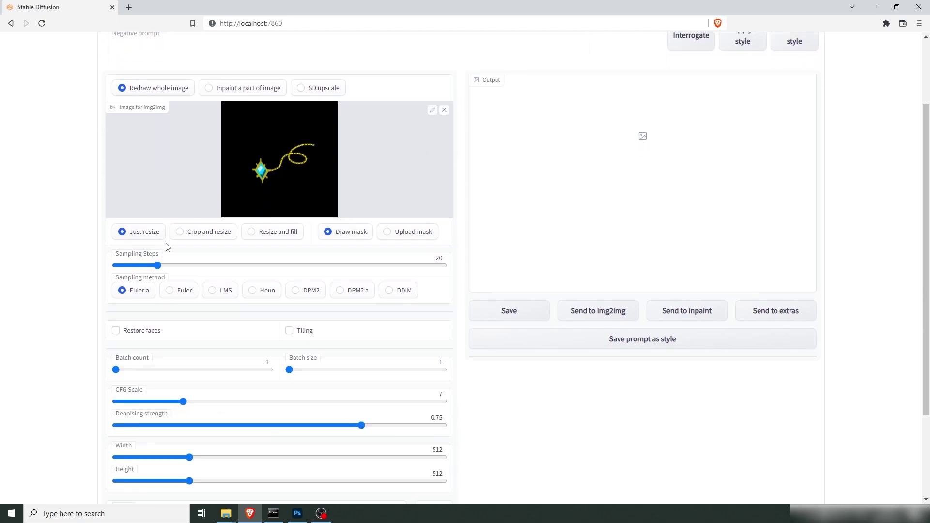
{"action": "left_click_drag", "start_coordinate": [159, 266], "coordinate": [219, 267]}
{"action": "left_click", "coordinate": [214, 291]}
{"action": "key", "text": "Tab"}
{"action": "key", "text": "Right"}
{"action": "key", "text": "Right"}
{"action": "key", "text": "Right"}
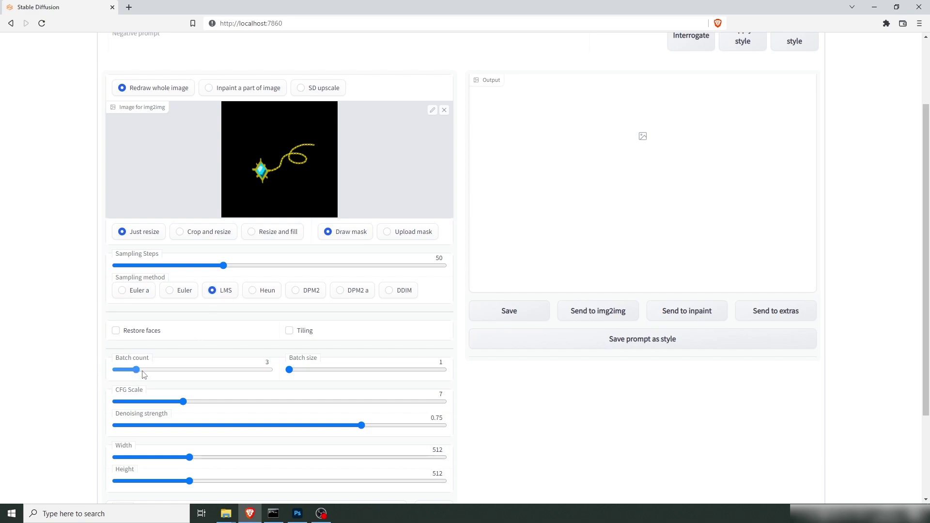
- Set the batch count to 4, CFG scale to 10 and denoising strength to 0.4, and generate the images
{"action": "scroll", "coordinate": [87, 359], "scroll_direction": "down", "scroll_amount": 2}
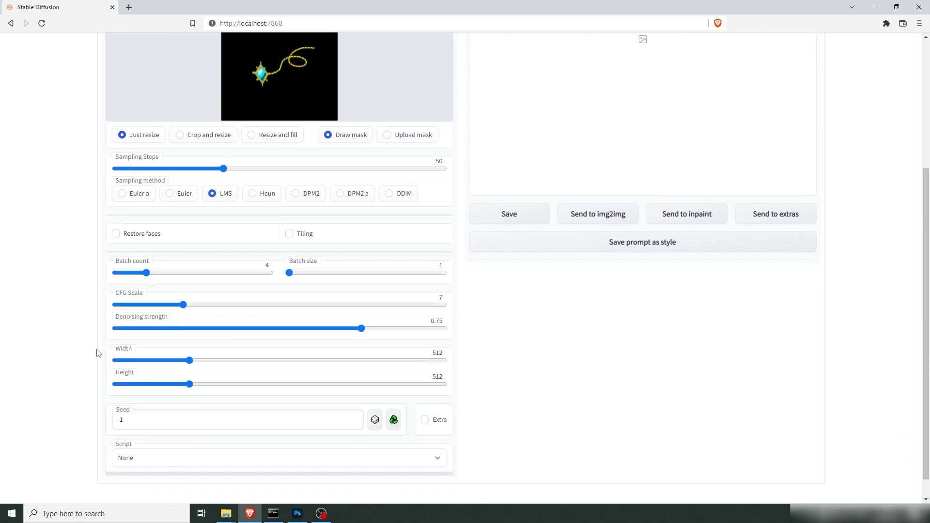
{"action": "left_click_drag", "start_coordinate": [187, 309], "coordinate": [218, 307]}
{"action": "left_click_drag", "start_coordinate": [355, 330], "coordinate": [247, 333]}
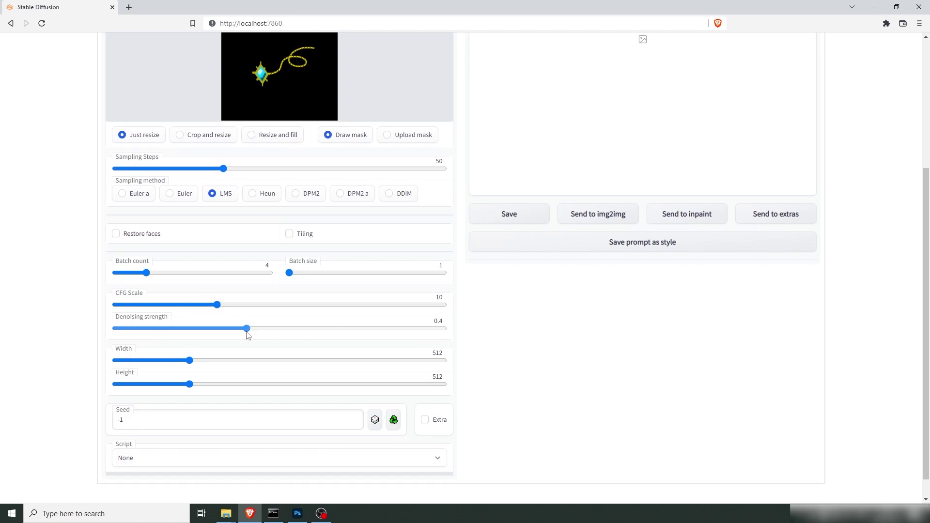
{"action": "scroll", "coordinate": [635, 369], "scroll_direction": "up", "scroll_amount": 4}
{"action": "left_click", "coordinate": [772, 106]}
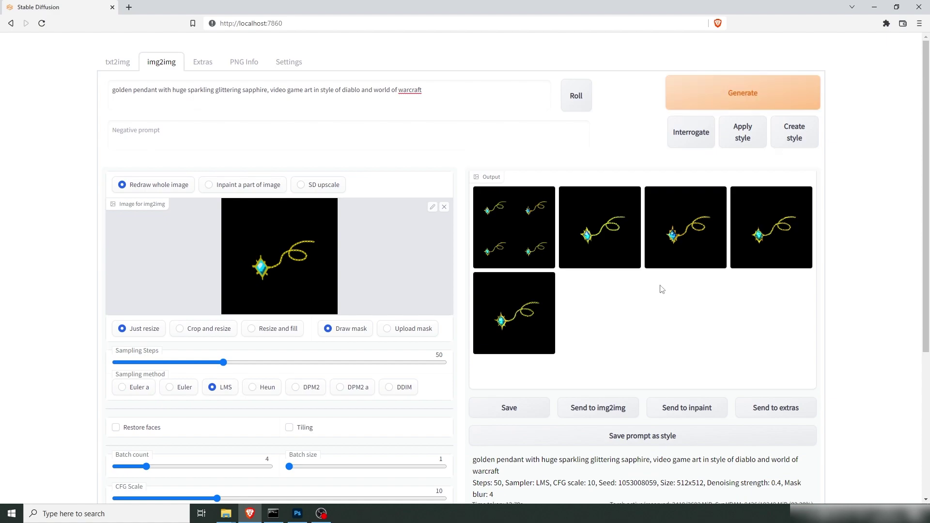
- Compare the generated pendant variants and load the second one as the img2img source
{"action": "left_click", "coordinate": [505, 319]}
{"action": "left_click", "coordinate": [662, 377]}
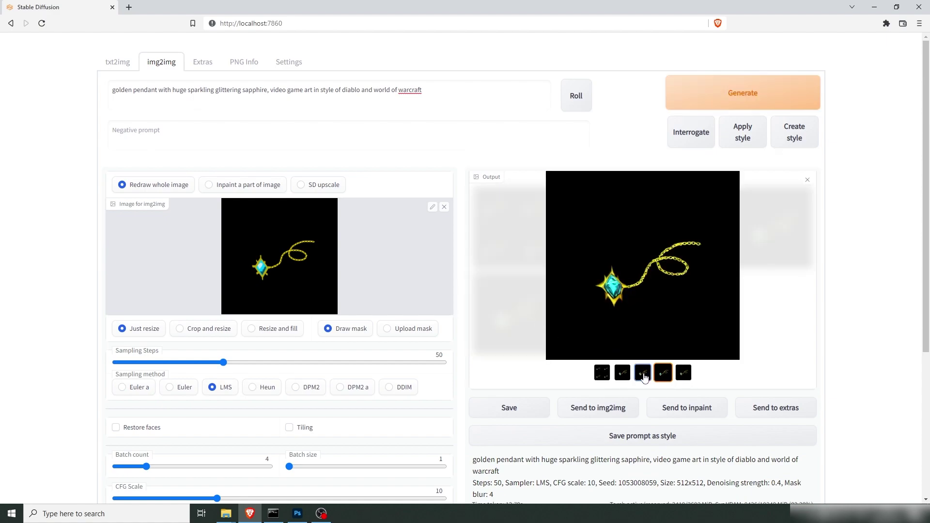
{"action": "left_click", "coordinate": [643, 378]}
{"action": "left_click", "coordinate": [622, 377]}
{"action": "left_click", "coordinate": [643, 378]}
{"action": "key", "text": "Right"}
{"action": "key", "text": "Right"}
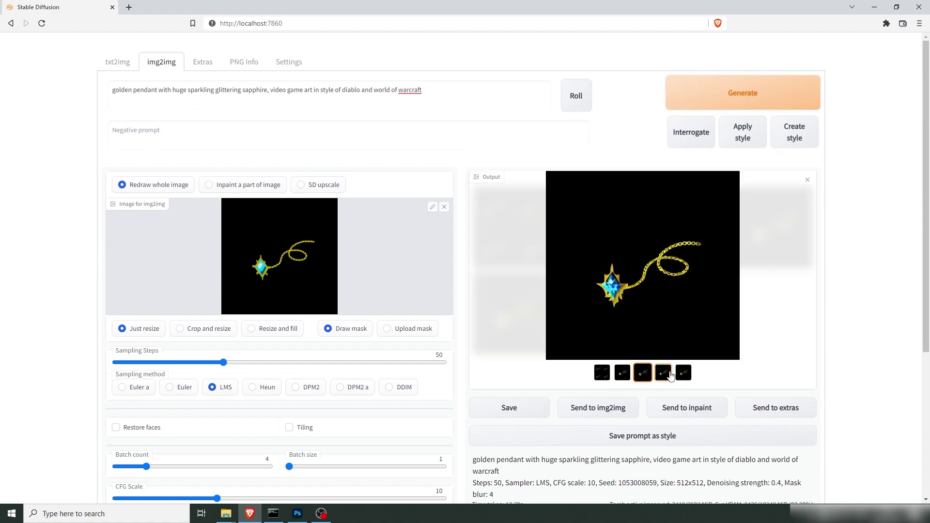
{"action": "left_click", "coordinate": [642, 378]}
{"action": "left_click", "coordinate": [622, 380]}
{"action": "left_click", "coordinate": [646, 378]}
- Extend the prompt with "set in intricate ornamented gold" after "sapphire" and generate a new batch
{"action": "left_click", "coordinate": [267, 90]}
{"action": "type", "text": "set in ornamented go"}
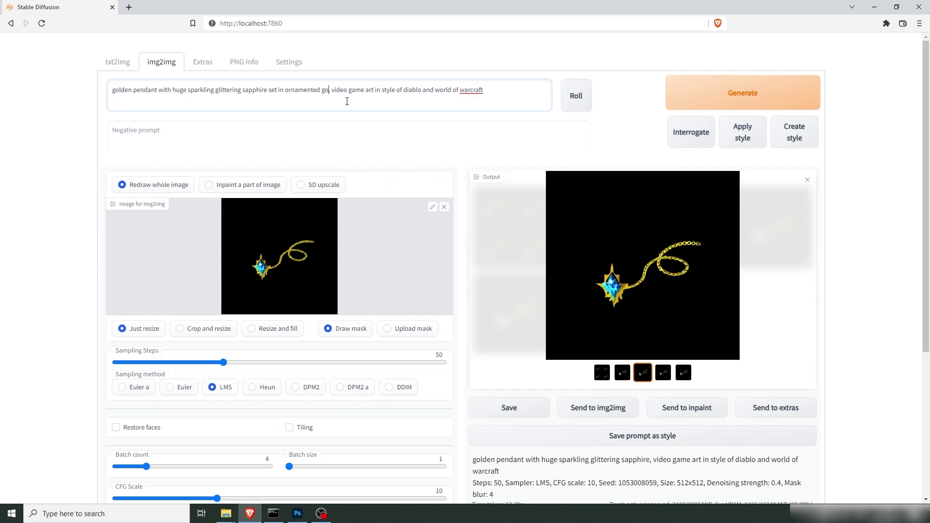
{"action": "type", "text": "ld"}
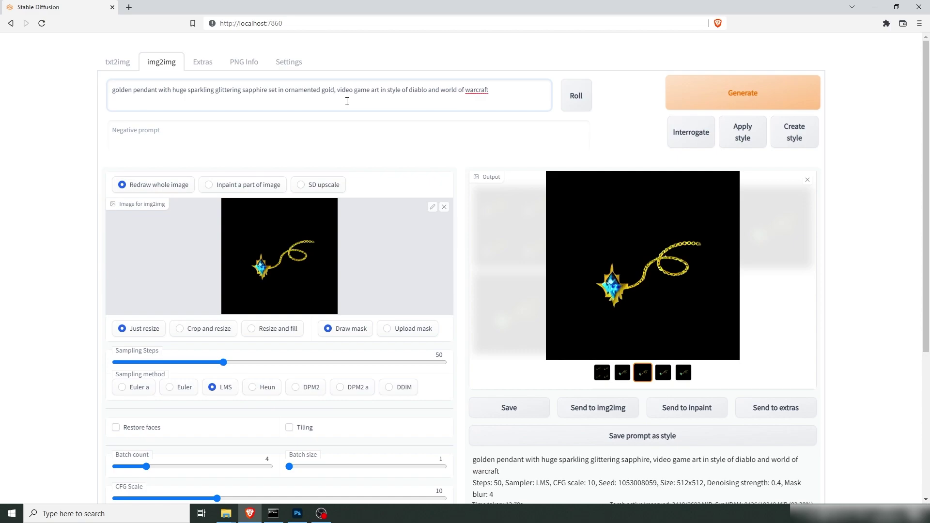
{"action": "type", "text": "intricate"}
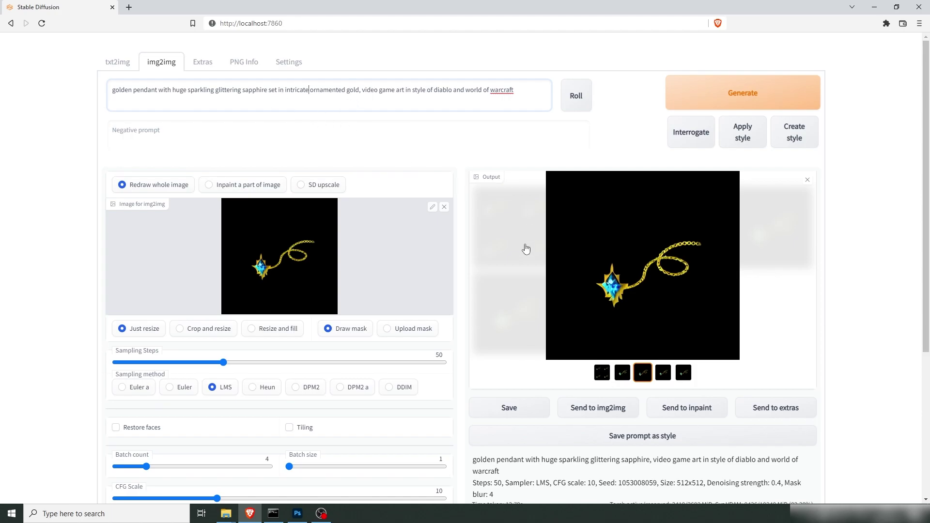
{"action": "scroll", "coordinate": [527, 250], "scroll_direction": "down", "scroll_amount": 5}
{"action": "scroll", "coordinate": [437, 329], "scroll_direction": "up", "scroll_amount": 5}
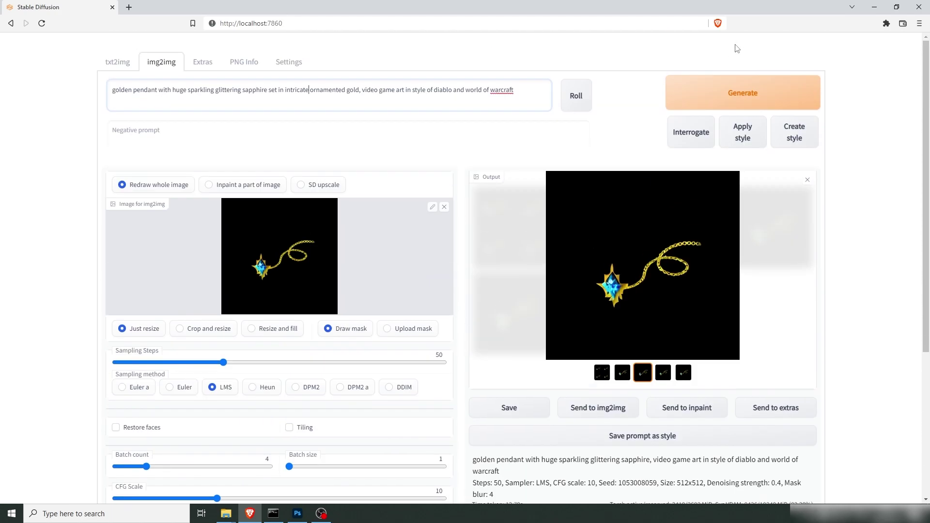
{"action": "left_click", "coordinate": [732, 93]}
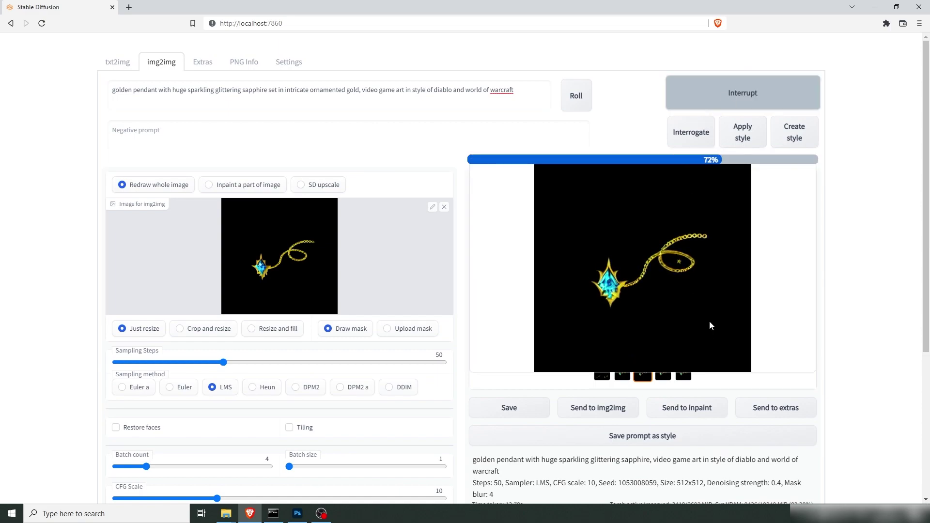
- Compare the new pendant variants and load the first one, with the teardrop-shaped blue gem, as the img2img source
{"action": "left_click", "coordinate": [623, 373]}
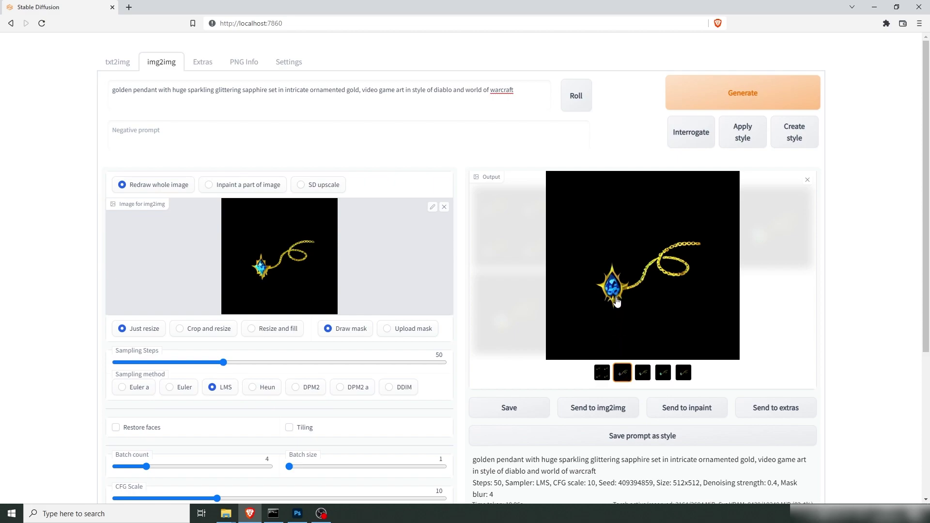
{"action": "left_click", "coordinate": [683, 372]}
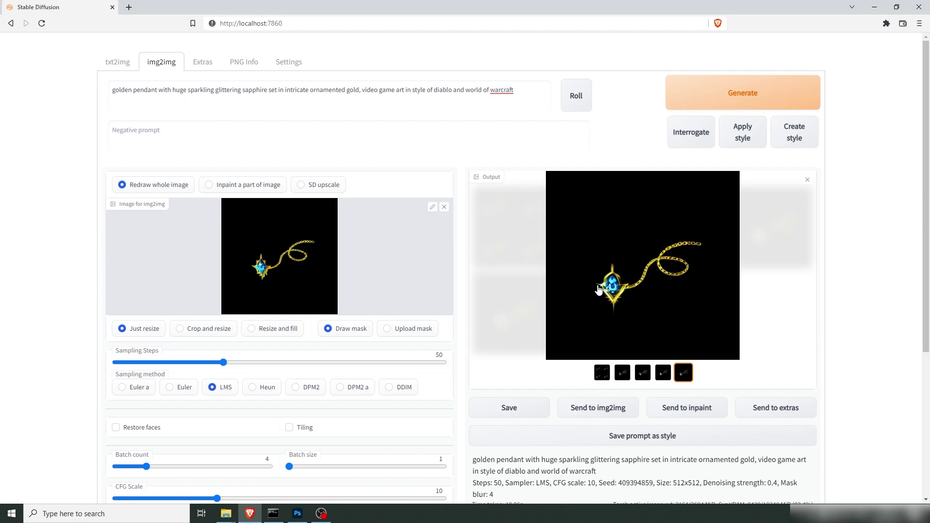
{"action": "left_click", "coordinate": [664, 377]}
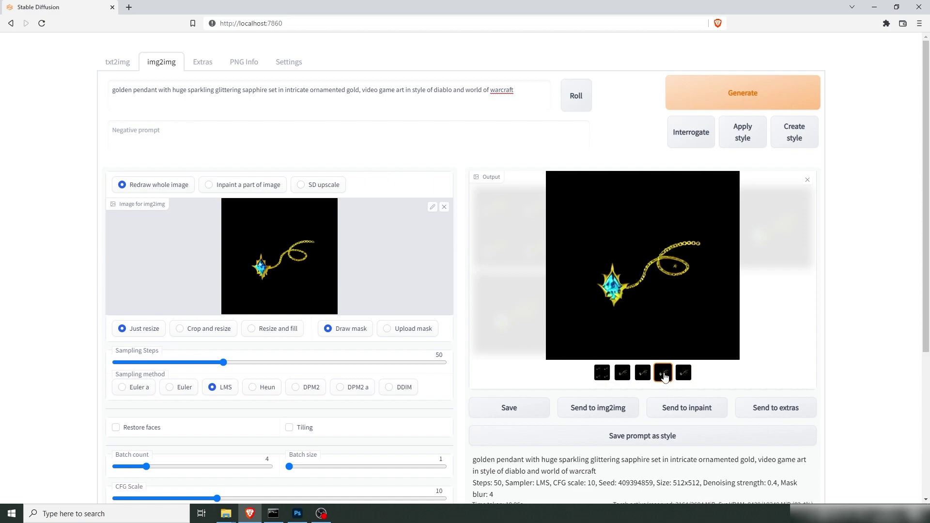
{"action": "left_click", "coordinate": [620, 379]}
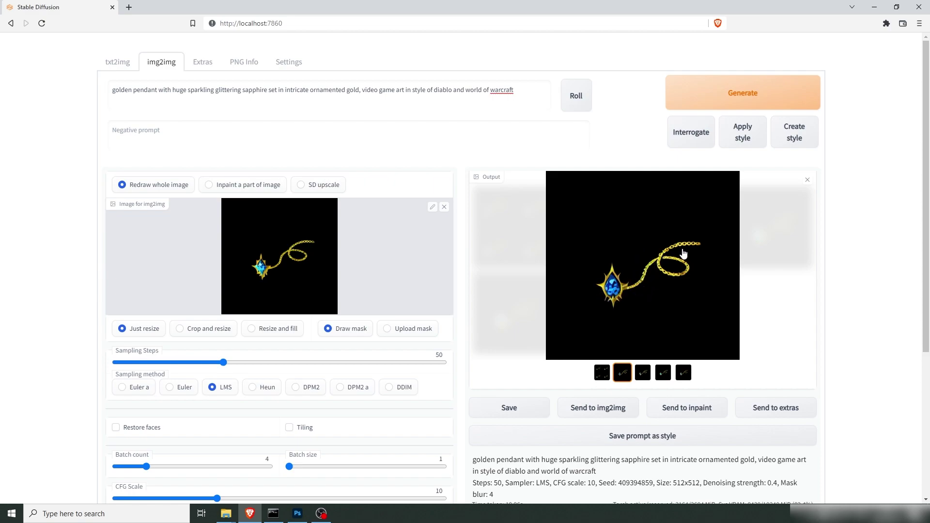
{"action": "left_click_drag", "start_coordinate": [656, 293], "coordinate": [269, 245]}
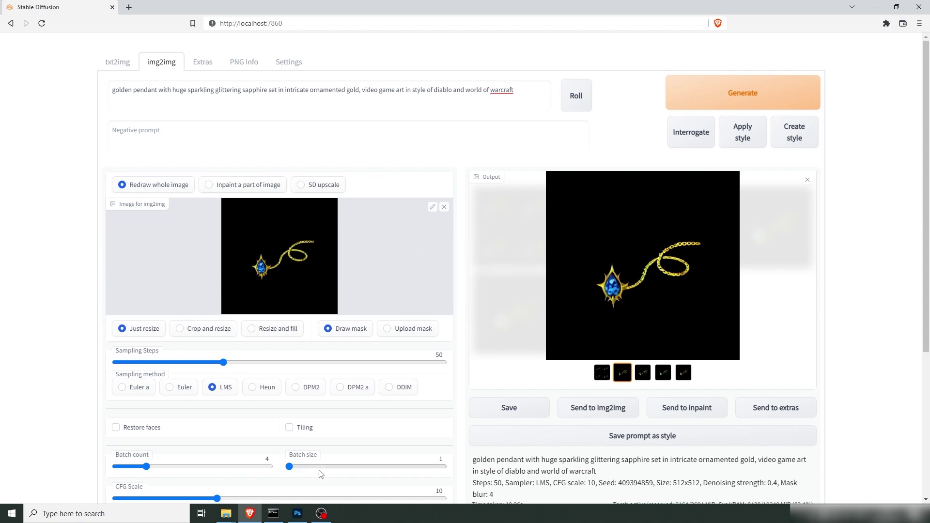
- Switch to Photoshop, paste the generated pendant as a new layer and cover its chain with black
{"action": "left_click", "coordinate": [298, 513]}
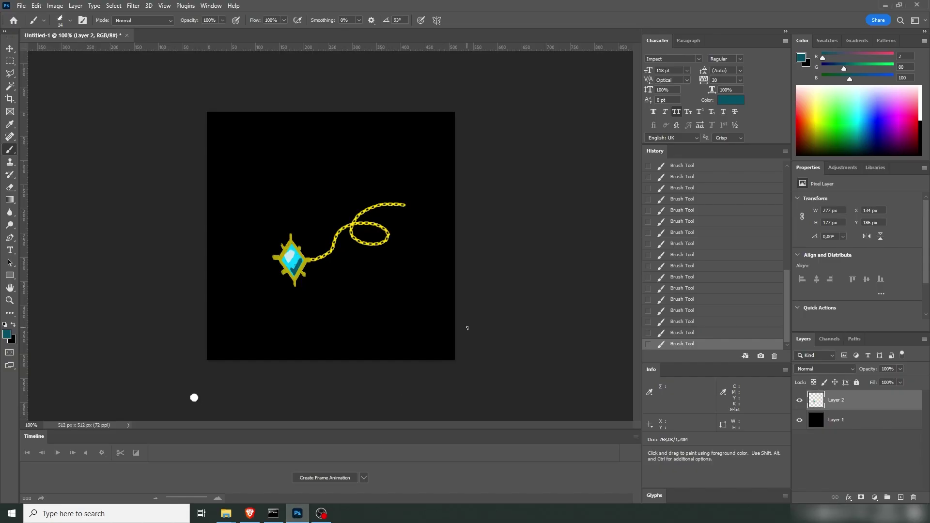
{"action": "key", "text": "ctrl+v"}
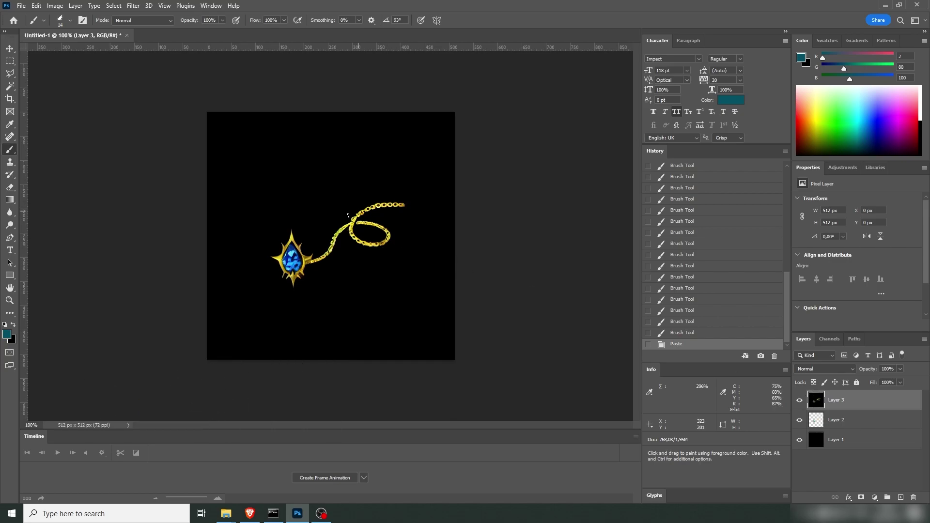
{"action": "key", "text": "l"}
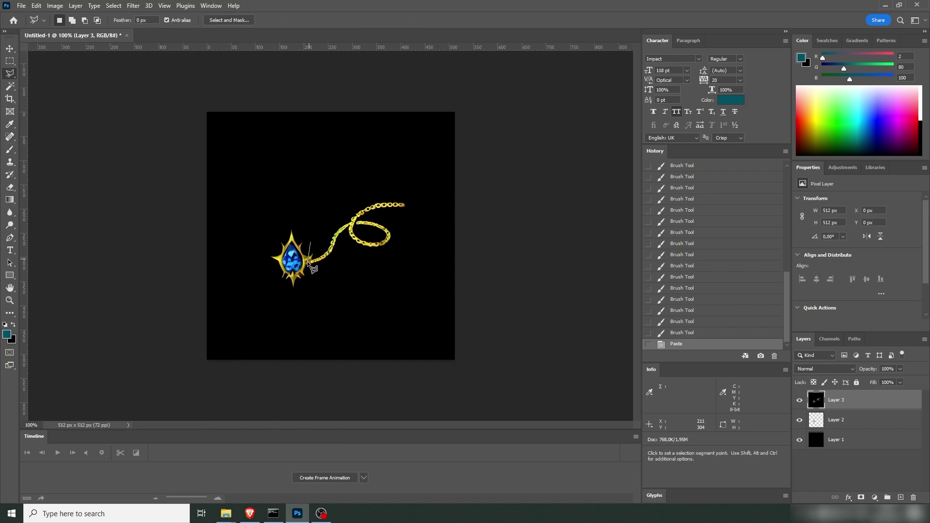
{"action": "left_click", "coordinate": [352, 293]}
{"action": "left_click", "coordinate": [403, 272]}
{"action": "double_click", "coordinate": [396, 155]}
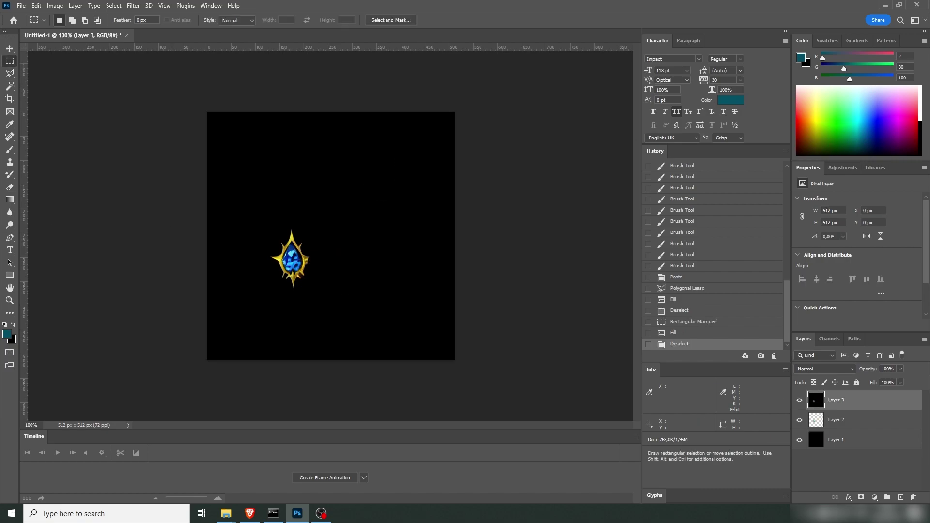
- Switch to the browser, open unsplash.com in a new tab and search the photos for "necklace"
{"action": "left_click", "coordinate": [249, 514]}
{"action": "key", "text": "ctrl+t"}
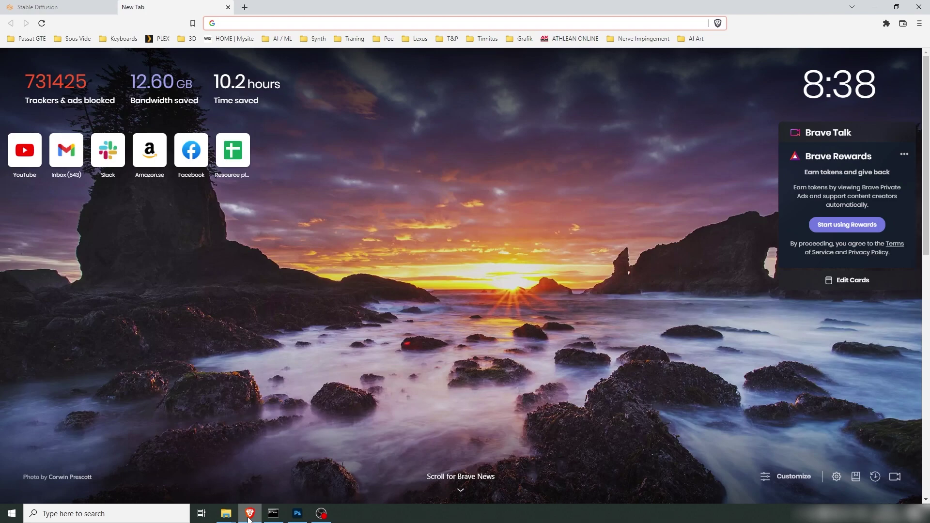
{"action": "type", "text": "unsplash.com"}
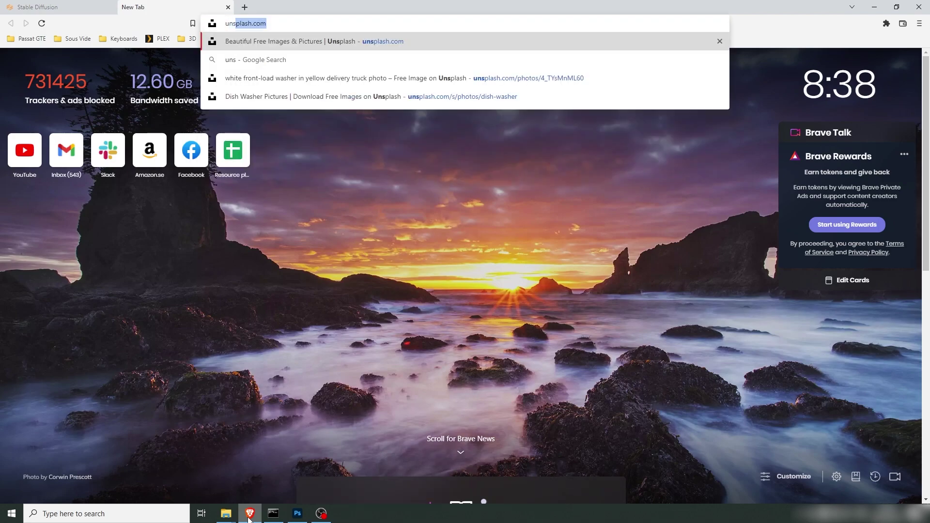
{"action": "key", "text": "Return"}
{"action": "left_click", "coordinate": [339, 247]}
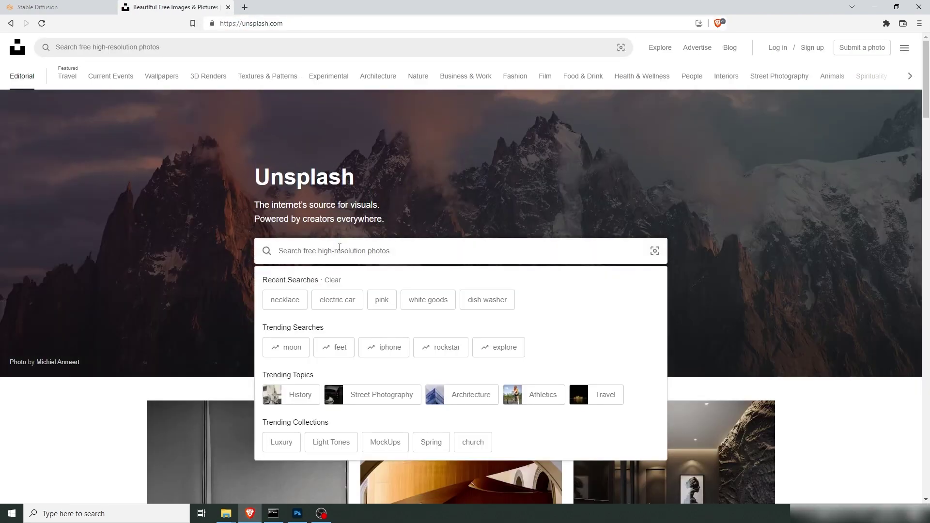
{"action": "type", "text": "necklace"}
{"action": "key", "text": "Return"}
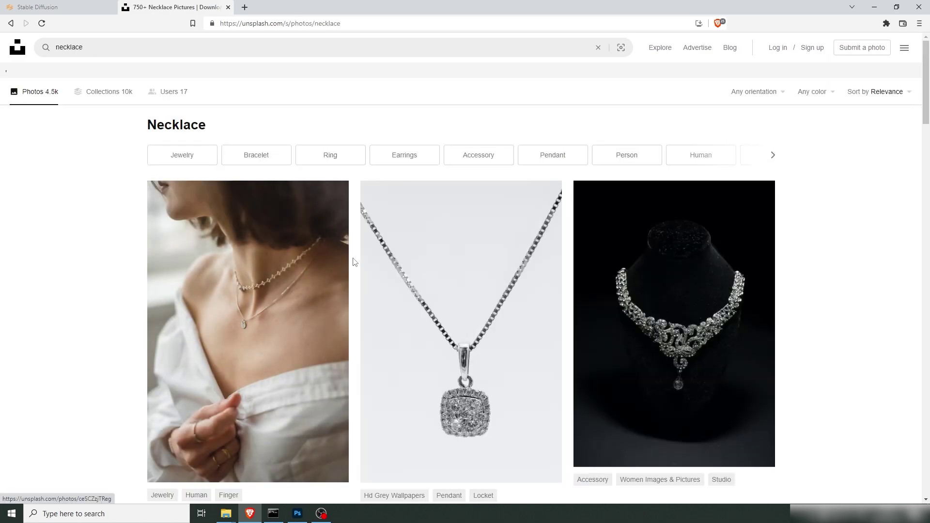
- Find the close-up photo of the faceted green gem pendant in the results and download it as a JPG to Downloads
{"action": "scroll", "coordinate": [354, 262], "scroll_direction": "down", "scroll_amount": 5}
{"action": "scroll", "coordinate": [300, 239], "scroll_direction": "down", "scroll_amount": 3}
{"action": "scroll", "coordinate": [300, 240], "scroll_direction": "down", "scroll_amount": 5}
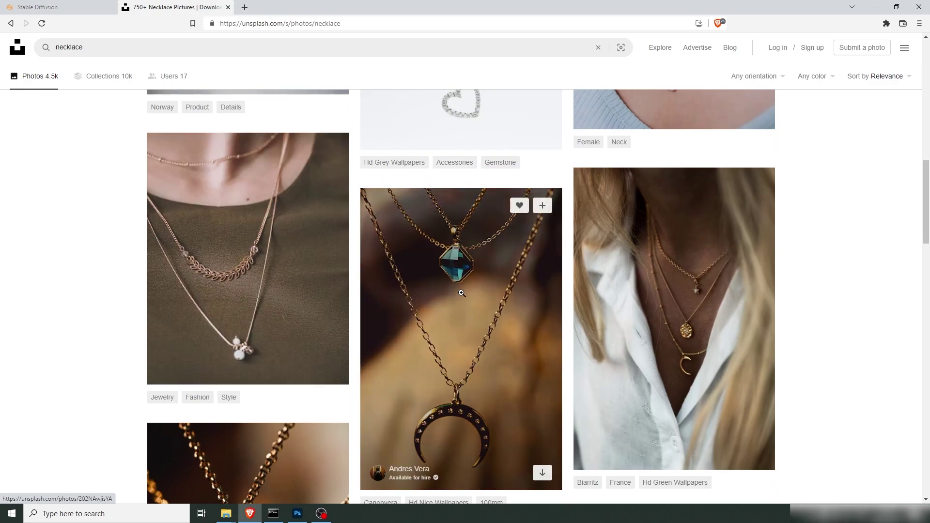
{"action": "scroll", "coordinate": [490, 292], "scroll_direction": "down", "scroll_amount": 6}
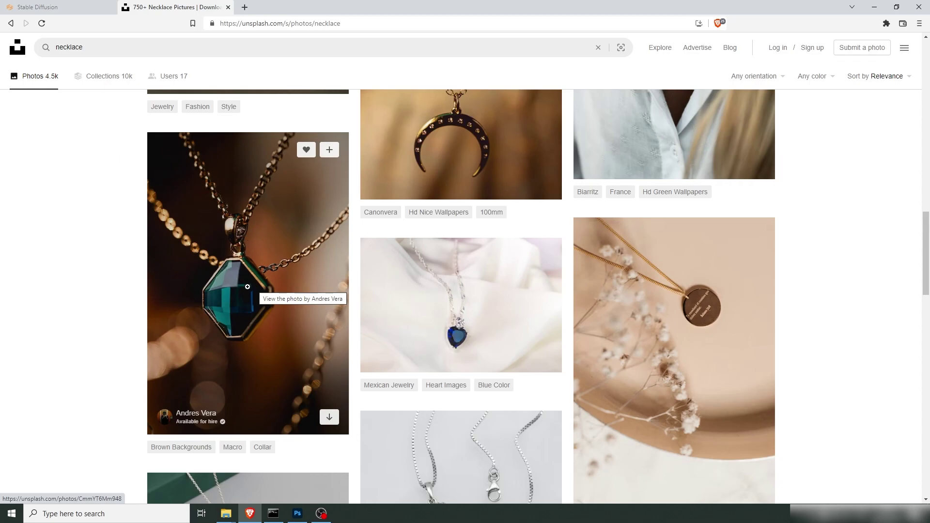
{"action": "scroll", "coordinate": [264, 329], "scroll_direction": "down", "scroll_amount": 3}
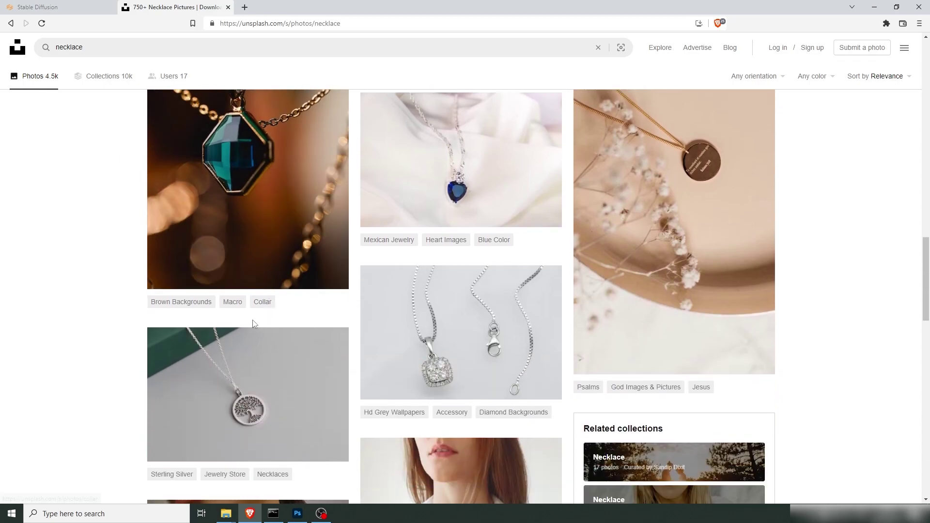
{"action": "scroll", "coordinate": [246, 281], "scroll_direction": "up", "scroll_amount": 4}
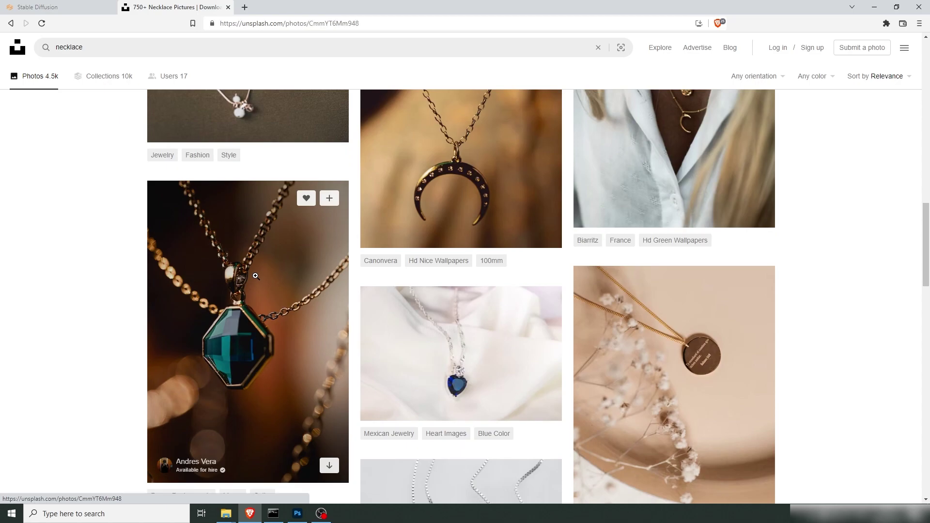
{"action": "left_click", "coordinate": [256, 277]}
{"action": "left_click", "coordinate": [808, 57]}
{"action": "left_click", "coordinate": [390, 249]}
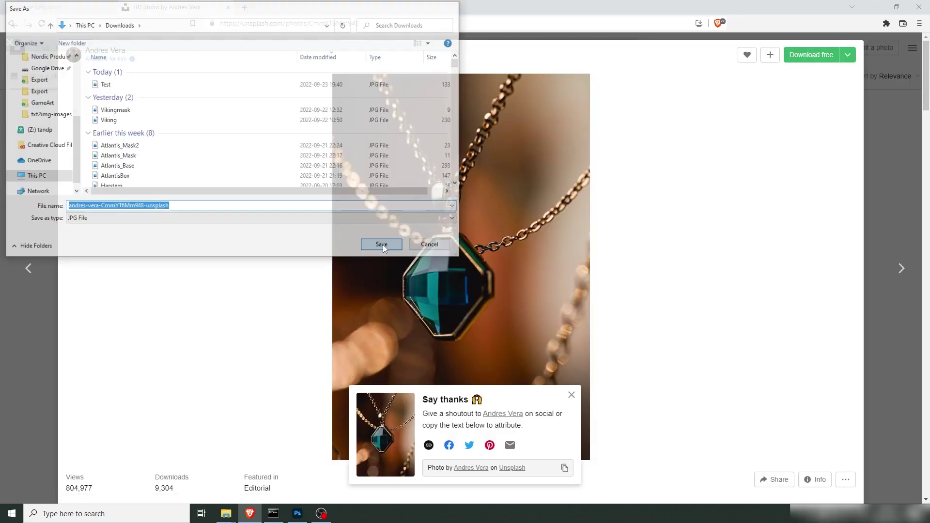
- Switch to Photoshop, place the downloaded necklace photo in the document and move its gem over the pendant
{"action": "key", "text": "alt+Tab"}
{"action": "key", "text": "alt+Tab"}
{"action": "left_click_drag", "start_coordinate": [59, 486], "coordinate": [346, 276]}
{"action": "left_click_drag", "start_coordinate": [414, 112], "coordinate": [384, 165]}
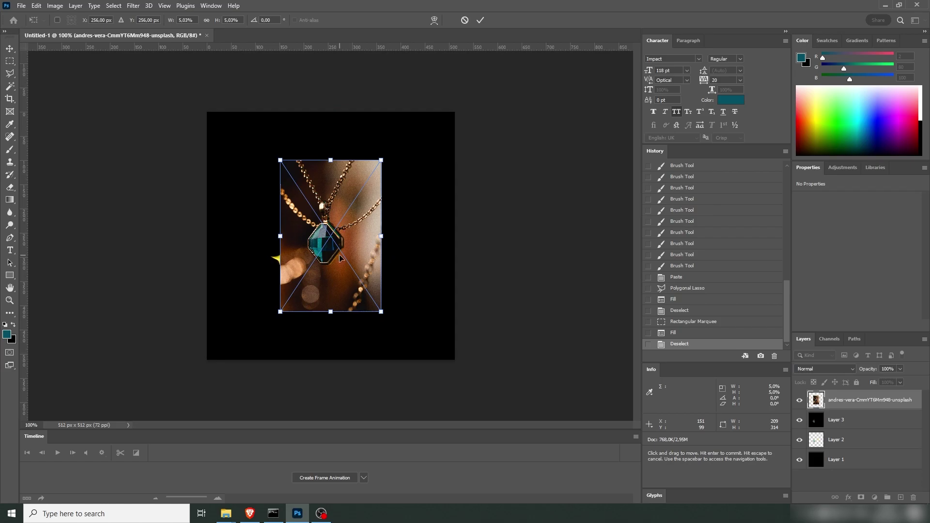
{"action": "key", "text": "Return"}
{"action": "key", "text": "v"}
{"action": "left_click_drag", "start_coordinate": [365, 245], "coordinate": [335, 266]}
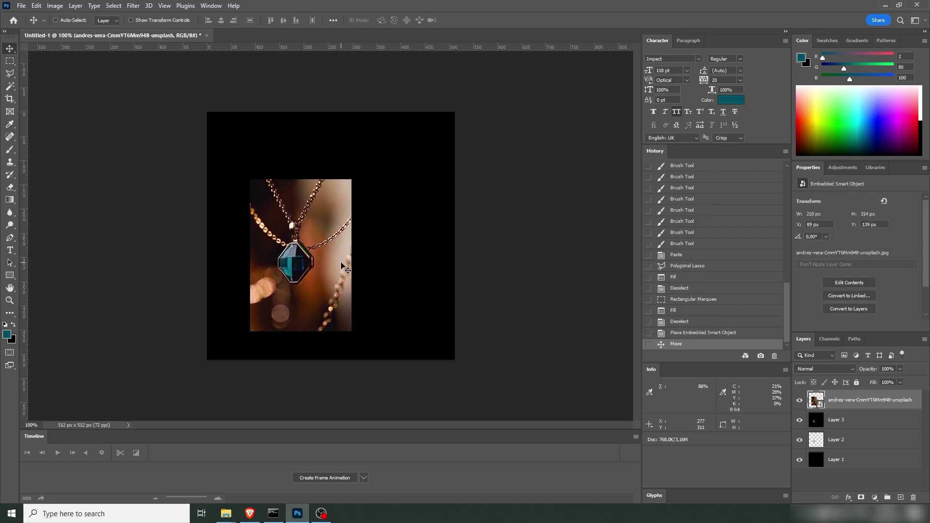
- Scale the photo to about 4.3% and align its gem with the pendant at 30% opacity, then restore full opacity
{"action": "key", "text": "3"}
{"action": "key", "text": "ctrl+t"}
{"action": "left_click_drag", "start_coordinate": [348, 175], "coordinate": [342, 188]}
{"action": "left_click_drag", "start_coordinate": [326, 221], "coordinate": [324, 220]}
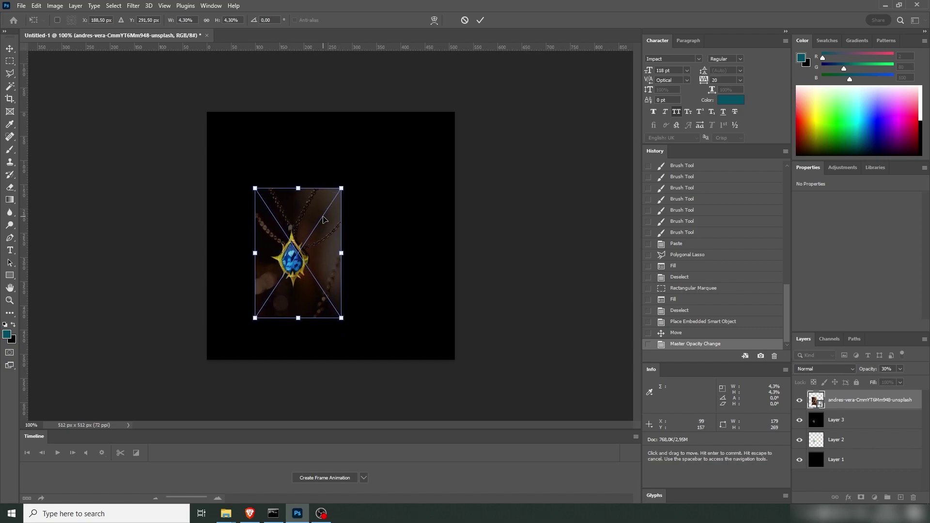
{"action": "key", "text": "Return"}
{"action": "key", "text": "m"}
{"action": "key", "text": "0"}
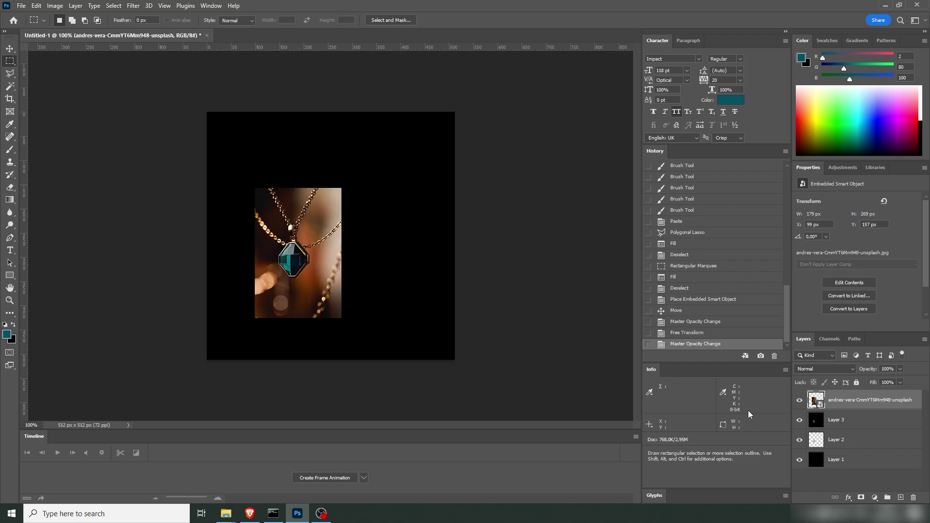
- Add a layer mask to the necklace photo and paint out everything around the gem
{"action": "left_click", "coordinate": [860, 497]}
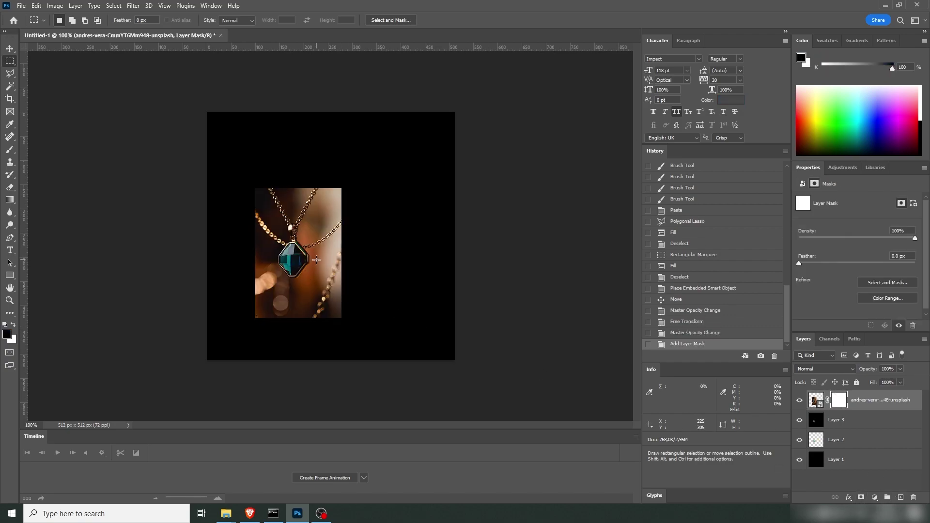
{"action": "key", "text": "b"}
{"action": "right_click", "coordinate": [338, 222]}
{"action": "double_click", "coordinate": [507, 445]}
{"action": "mouse_move", "coordinate": [325, 313]}
{"action": "left_mouse_down"}
{"action": "mouse_move", "coordinate": [310, 209]}
{"action": "mouse_move", "coordinate": [337, 291]}
{"action": "left_mouse_up"}
{"action": "scroll", "coordinate": [270, 249], "scroll_direction": "up", "scroll_amount": 3}
{"action": "left_click_drag", "start_coordinate": [270, 249], "coordinate": [369, 211]}
{"action": "key", "text": "x"}
{"action": "mouse_move", "coordinate": [303, 233]}
{"action": "left_mouse_down"}
{"action": "mouse_move", "coordinate": [353, 259]}
{"action": "mouse_move", "coordinate": [326, 169]}
{"action": "mouse_move", "coordinate": [308, 251]}
{"action": "left_mouse_up"}
- Paint a looped yellow chain on a new layer beneath the photo layer and reposition the necklace layers on the canvas
{"action": "scroll", "coordinate": [567, 347], "scroll_direction": "down", "scroll_amount": 3}
{"action": "key", "text": "ctrl+shift+alt+n"}
{"action": "left_click", "coordinate": [333, 261], "text": "alt"}
{"action": "right_click", "coordinate": [383, 218]}
{"action": "double_click", "coordinate": [516, 377]}
{"action": "left_click", "coordinate": [346, 257], "text": "alt"}
{"action": "key", "text": "ctrl+bracketleft"}
{"action": "key", "text": "v"}
{"action": "mouse_move", "coordinate": [378, 251]}
{"action": "left_mouse_down"}
{"action": "mouse_move", "coordinate": [378, 238]}
{"action": "mouse_move", "coordinate": [375, 252]}
{"action": "left_mouse_up"}
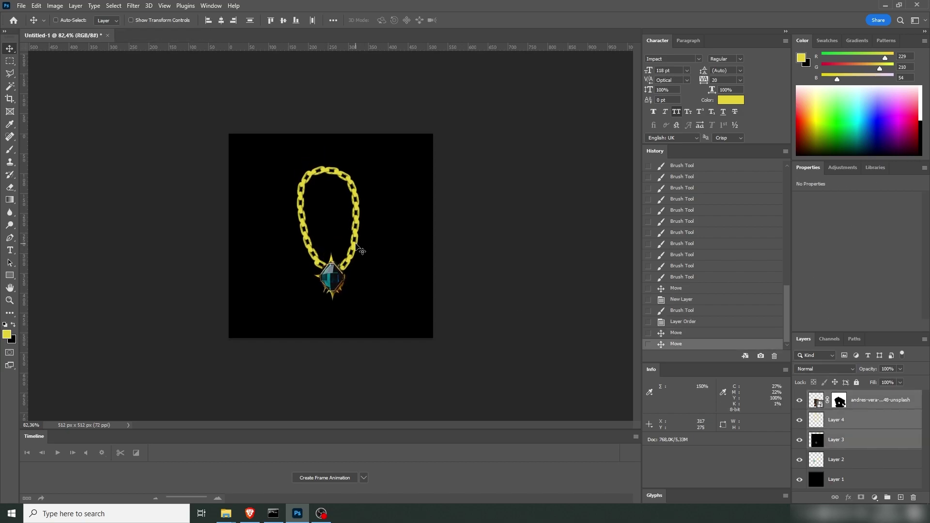
- Export the necklace composition as a 512 x 512 px JPG named Medallion
{"action": "key", "text": "alt+shift+ctrl+w"}
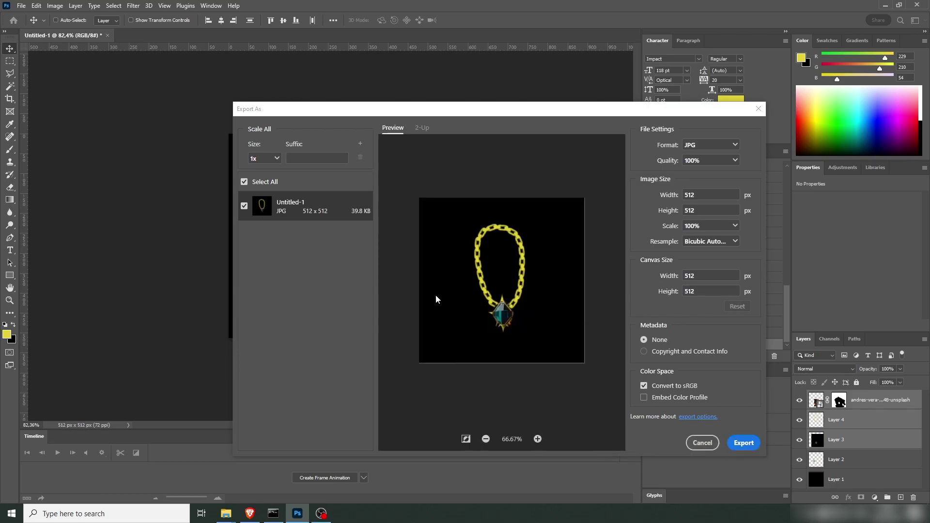
{"action": "left_click", "coordinate": [743, 442]}
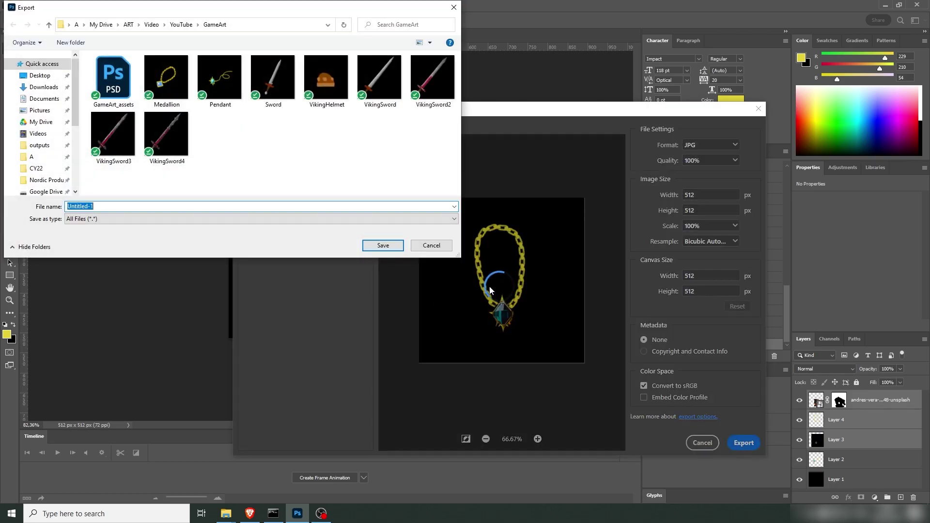
{"action": "type", "text": "Medallion"}
{"action": "left_click", "coordinate": [382, 245]}
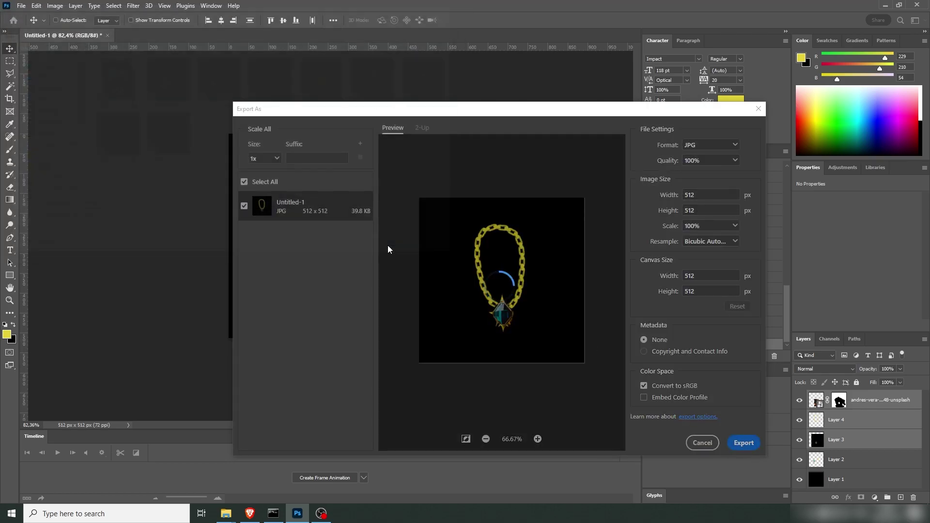
- Switch to the browser, close the necklace photo page and replace the img2img input image with the exported necklace
{"action": "left_click", "coordinate": [249, 513]}
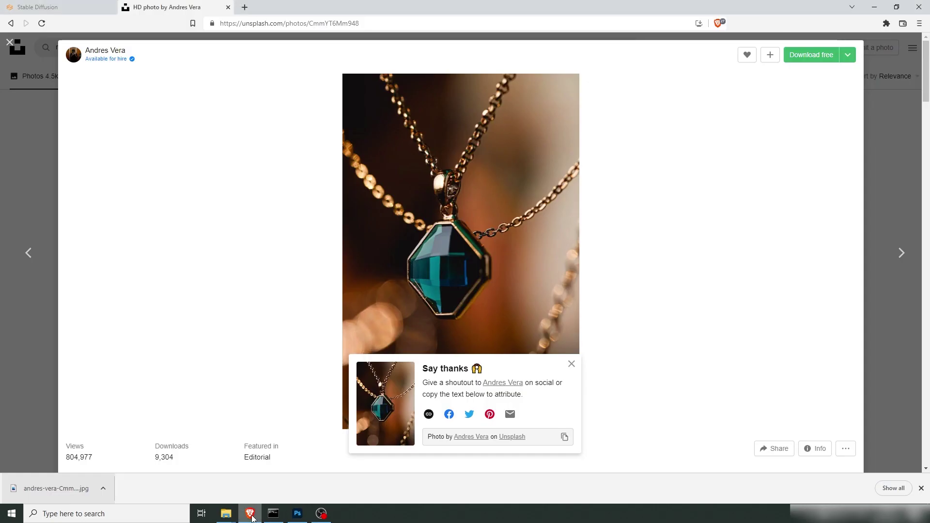
{"action": "left_click", "coordinate": [228, 6]}
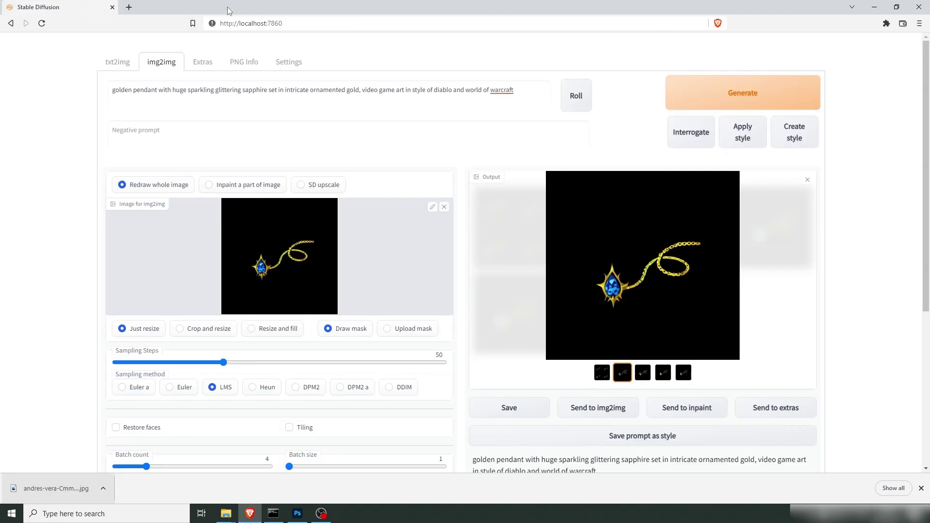
{"action": "left_click", "coordinate": [444, 207]}
{"action": "left_click", "coordinate": [291, 253]}
{"action": "left_click", "coordinate": [219, 77]}
{"action": "double_click", "coordinate": [171, 79]}
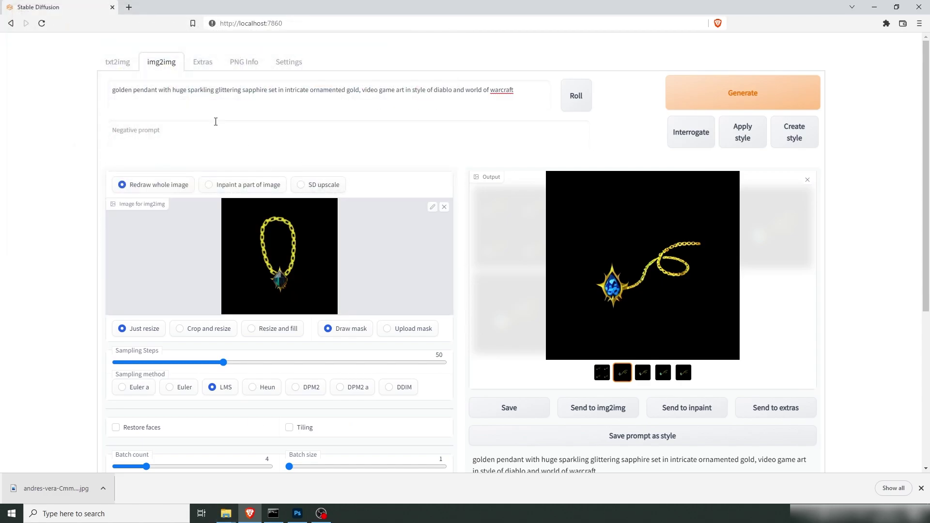
- Replace "pendant" with "necklace" in the prompt and generate new images
{"action": "double_click", "coordinate": [152, 92]}
{"action": "type", "text": "necklace"}
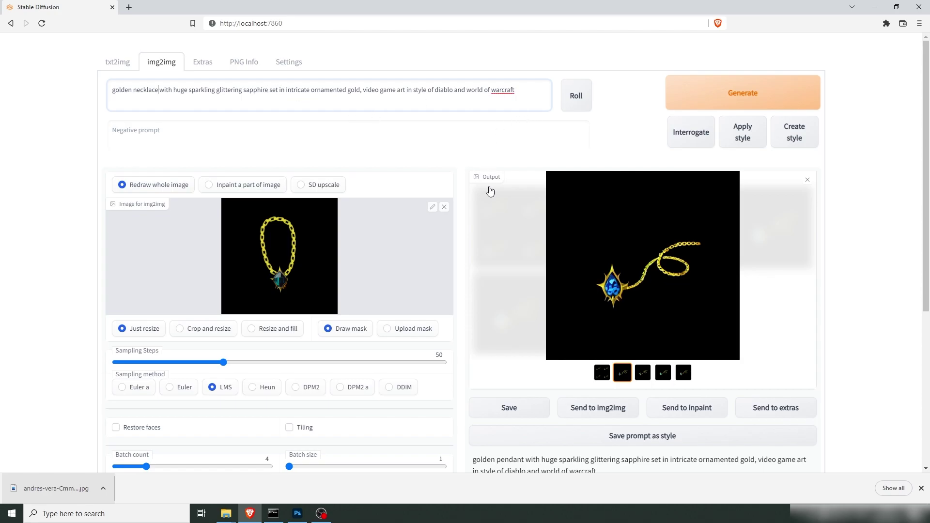
{"action": "scroll", "coordinate": [490, 208], "scroll_direction": "down", "scroll_amount": 5}
{"action": "scroll", "coordinate": [733, 50], "scroll_direction": "up", "scroll_amount": 4}
{"action": "left_click", "coordinate": [732, 50]}
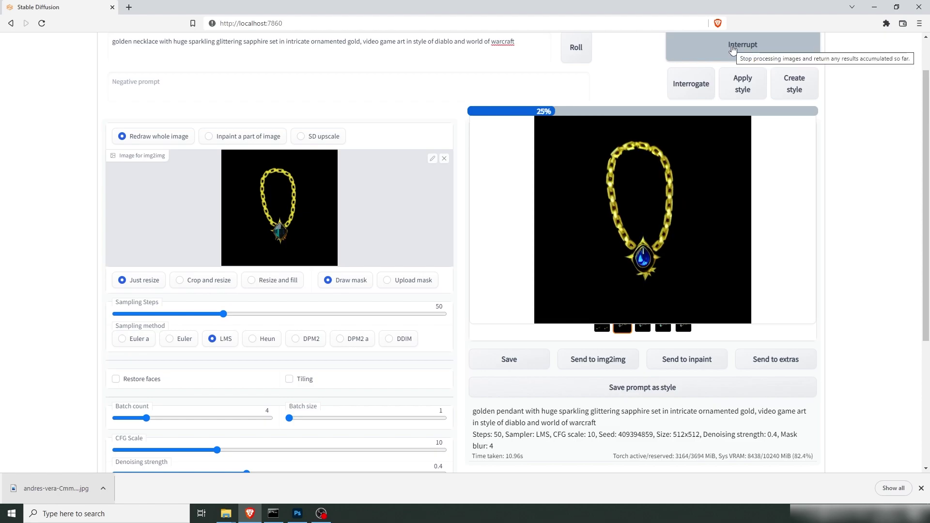
- Compare the generated necklaces and use the third single image as the new img2img input
{"action": "left_click", "coordinate": [643, 325]}
{"action": "left_click", "coordinate": [663, 325]}
{"action": "left_click", "coordinate": [683, 325]}
{"action": "left_click", "coordinate": [661, 328]}
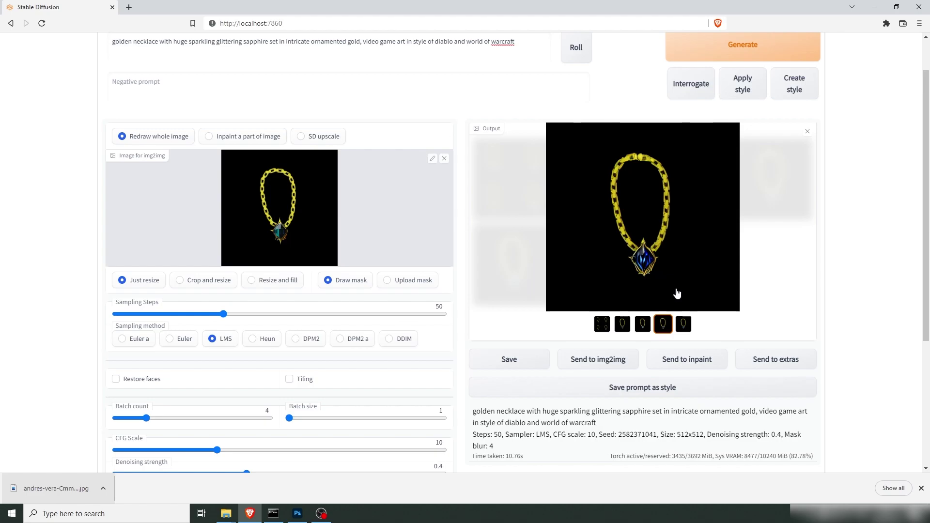
{"action": "left_click_drag", "start_coordinate": [650, 256], "coordinate": [419, 255]}
- Set the sampling steps to 116 and generate new necklace images
{"action": "scroll", "coordinate": [331, 299], "scroll_direction": "down", "scroll_amount": 2}
{"action": "left_click", "coordinate": [287, 376]}
{"action": "left_click_drag", "start_coordinate": [312, 377], "coordinate": [368, 362]}
{"action": "scroll", "coordinate": [446, 239], "scroll_direction": "up", "scroll_amount": 3}
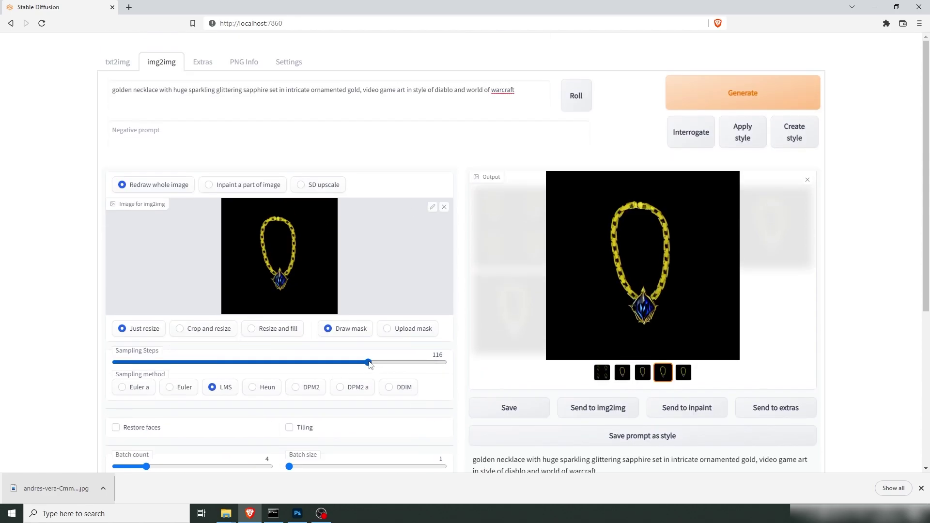
{"action": "left_click", "coordinate": [750, 106]}
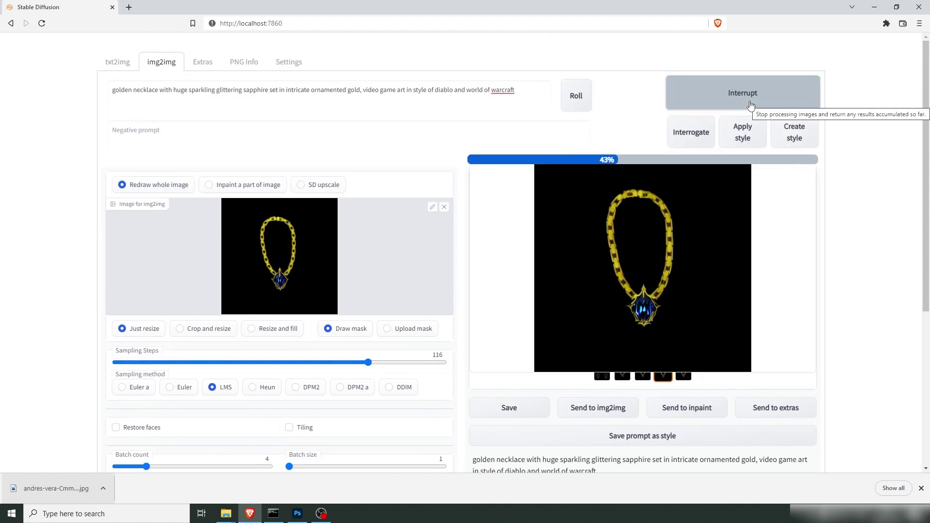
- Compare the newly generated necklaces and enlarge the second single image
{"action": "left_click", "coordinate": [643, 372]}
{"action": "left_click", "coordinate": [663, 372]}
{"action": "left_click", "coordinate": [683, 372]}
{"action": "left_click", "coordinate": [642, 372]}
{"action": "left_click", "coordinate": [624, 374]}
{"action": "left_click", "coordinate": [645, 375]}
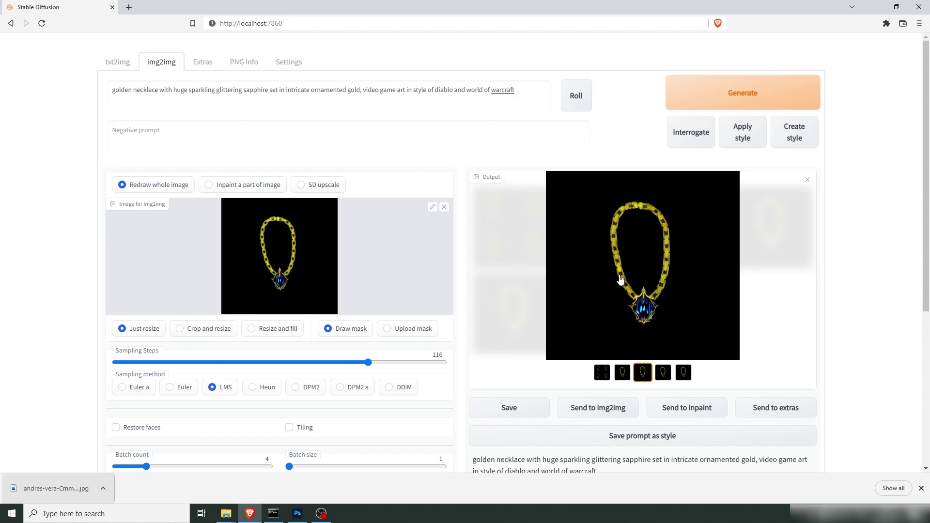
- Switch to Photoshop, group the necklace layers, hide the group and add a new empty layer
{"action": "key", "text": "alt+Tab"}
{"action": "key", "text": "ctrl+g"}
{"action": "key", "text": "ctrl+comma"}
{"action": "key", "text": "ctrl+shift+alt+n"}
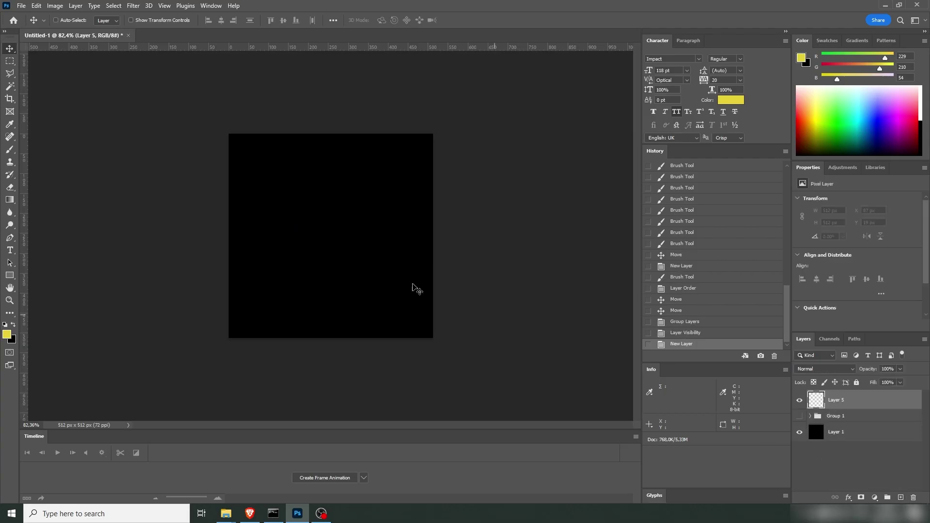
- Choose the sketchy brush preset and set its size to 18 px
{"action": "key", "text": "b"}
{"action": "right_click", "coordinate": [322, 254]}
{"action": "scroll", "coordinate": [505, 449], "scroll_direction": "down", "scroll_amount": 6}
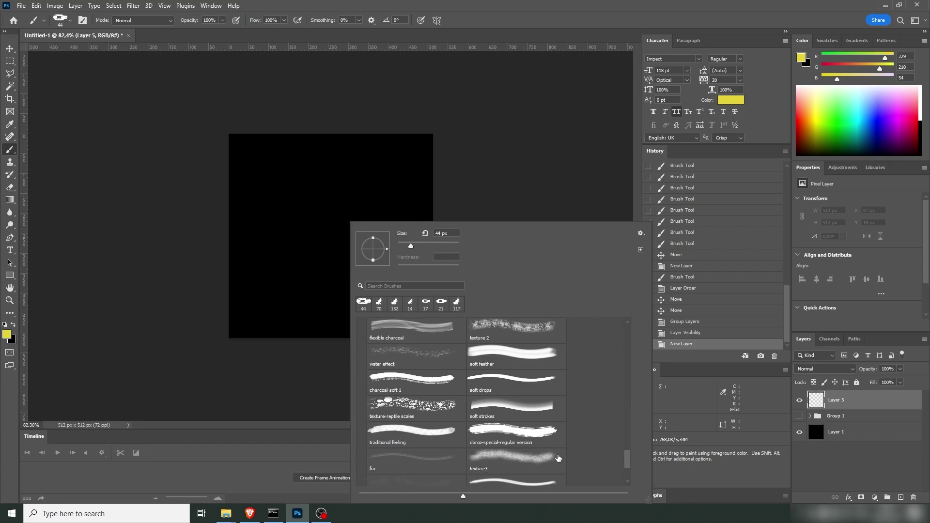
{"action": "left_click", "coordinate": [505, 449]}
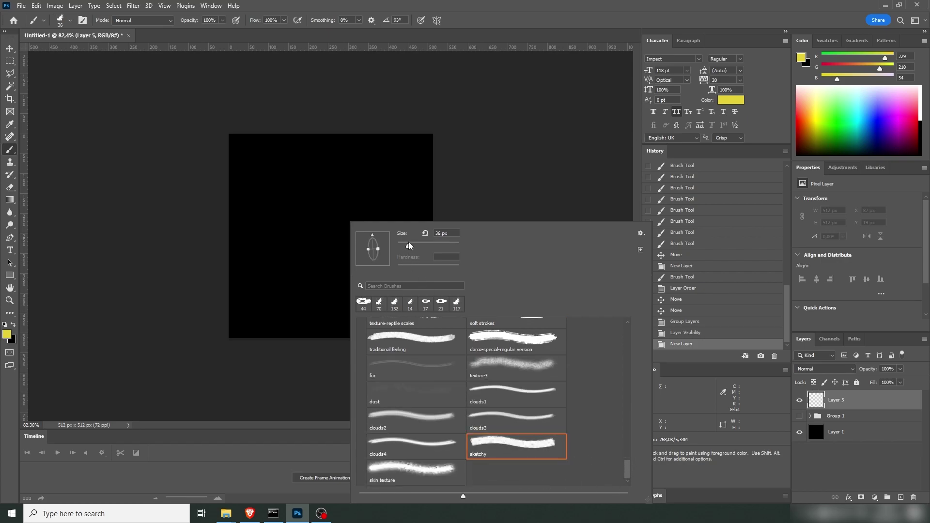
{"action": "left_click", "coordinate": [316, 288]}
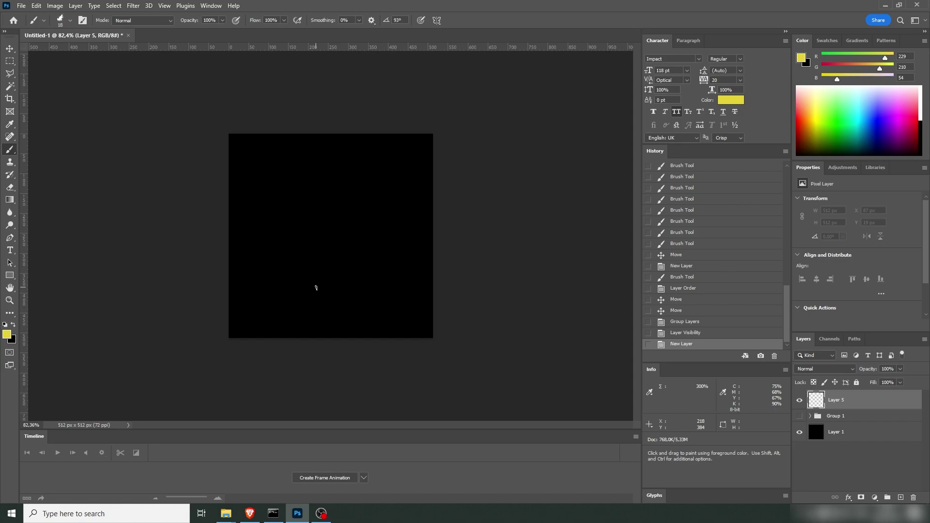
{"action": "right_click", "coordinate": [315, 288]}
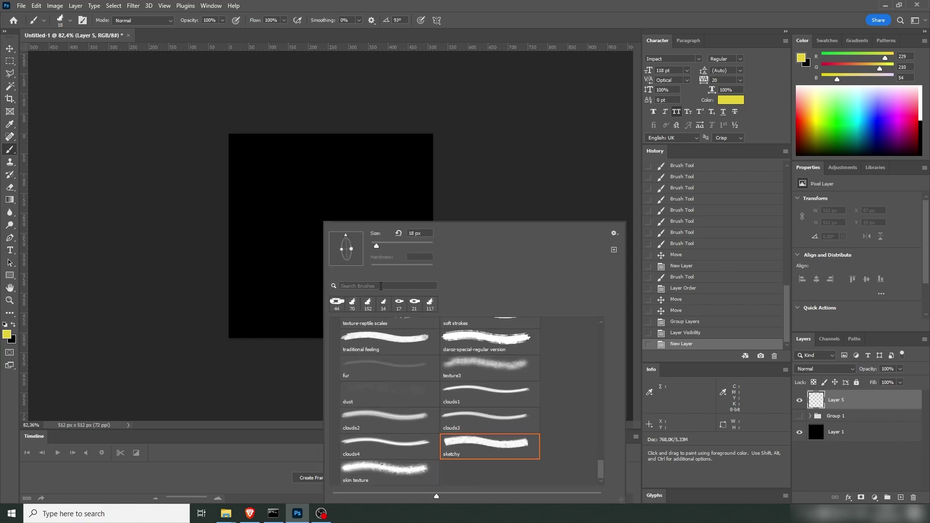
{"action": "left_click", "coordinate": [384, 4]}
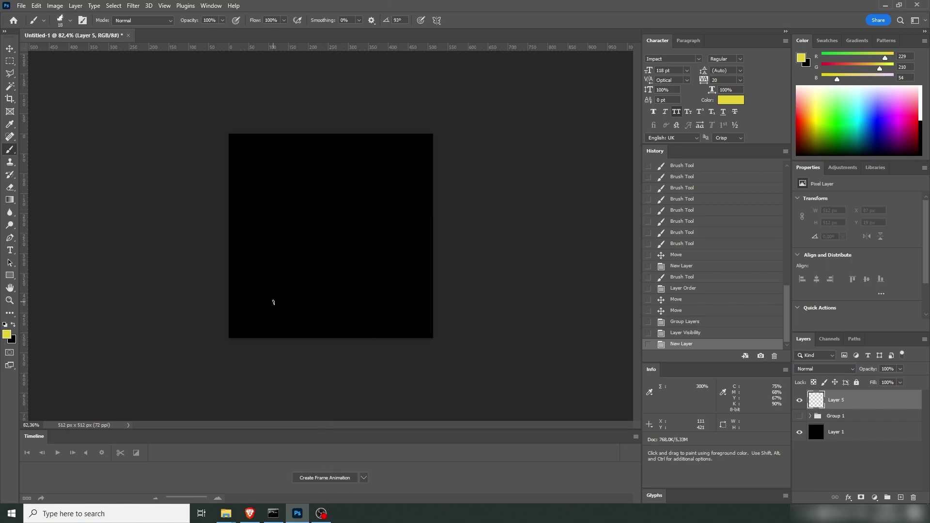
- Set the foreground color to golden orange (RGB 220, 153, 37) and paint an oval ring band with a gem setting and shading
{"action": "left_click", "coordinate": [7, 334]}
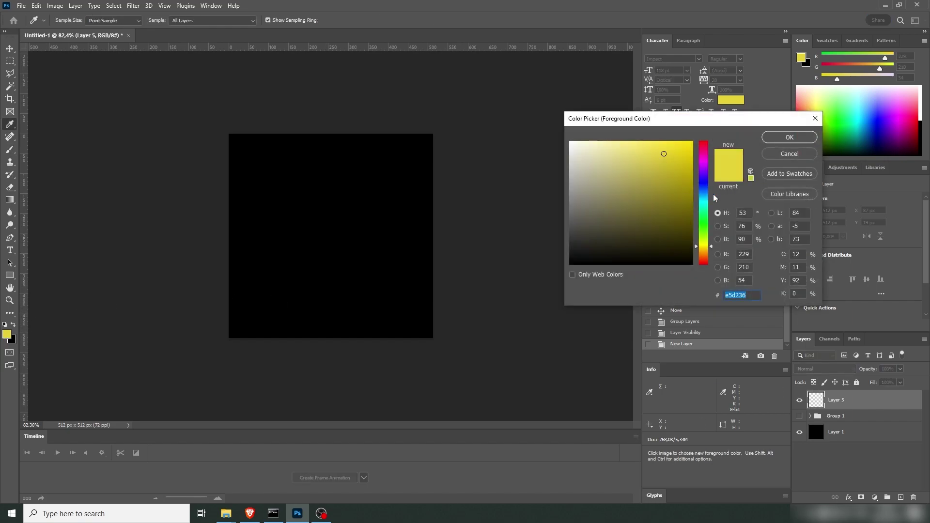
{"action": "left_click_drag", "start_coordinate": [705, 253], "coordinate": [705, 257]}
{"action": "mouse_move", "coordinate": [667, 152]}
{"action": "left_mouse_down"}
{"action": "mouse_move", "coordinate": [681, 186]}
{"action": "mouse_move", "coordinate": [671, 159]}
{"action": "left_mouse_up"}
{"action": "left_click", "coordinate": [789, 138]}
{"action": "mouse_move", "coordinate": [311, 275]}
{"action": "left_mouse_down"}
{"action": "mouse_move", "coordinate": [346, 254]}
{"action": "mouse_move", "coordinate": [316, 232]}
{"action": "mouse_move", "coordinate": [290, 265]}
{"action": "left_mouse_up"}
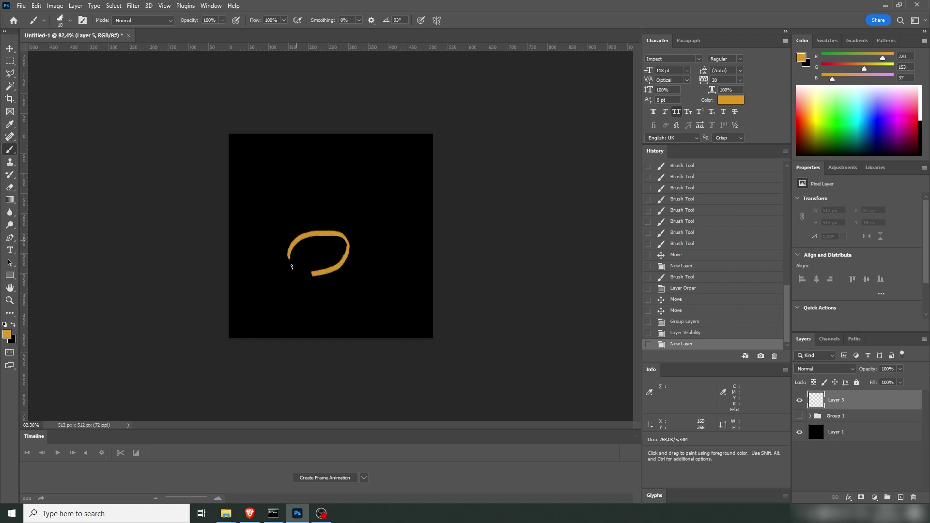
{"action": "mouse_move", "coordinate": [347, 250]}
{"action": "left_mouse_down"}
{"action": "mouse_move", "coordinate": [328, 227]}
{"action": "mouse_move", "coordinate": [288, 236]}
{"action": "mouse_move", "coordinate": [285, 271]}
{"action": "mouse_move", "coordinate": [324, 279]}
{"action": "mouse_move", "coordinate": [345, 244]}
{"action": "mouse_move", "coordinate": [335, 229]}
{"action": "mouse_move", "coordinate": [288, 264]}
{"action": "left_mouse_up"}
{"action": "mouse_move", "coordinate": [296, 215]}
{"action": "left_mouse_down"}
{"action": "mouse_move", "coordinate": [326, 222]}
{"action": "mouse_move", "coordinate": [310, 226]}
{"action": "mouse_move", "coordinate": [294, 213]}
{"action": "mouse_move", "coordinate": [347, 220]}
{"action": "left_mouse_up"}
{"action": "left_click", "coordinate": [330, 262], "text": "alt"}
{"action": "left_click_drag", "start_coordinate": [295, 264], "coordinate": [334, 279]}
- Paint a faceted red gem (#ea0000) on the ring's setting and shade it with dark red (RGB 167, 3, 3)
{"action": "key", "text": "i"}
{"action": "left_click", "coordinate": [7, 334]}
{"action": "key", "text": "Return"}
{"action": "key", "text": "b"}
{"action": "left_click", "coordinate": [320, 208], "text": "alt"}
{"action": "left_click", "coordinate": [6, 334]}
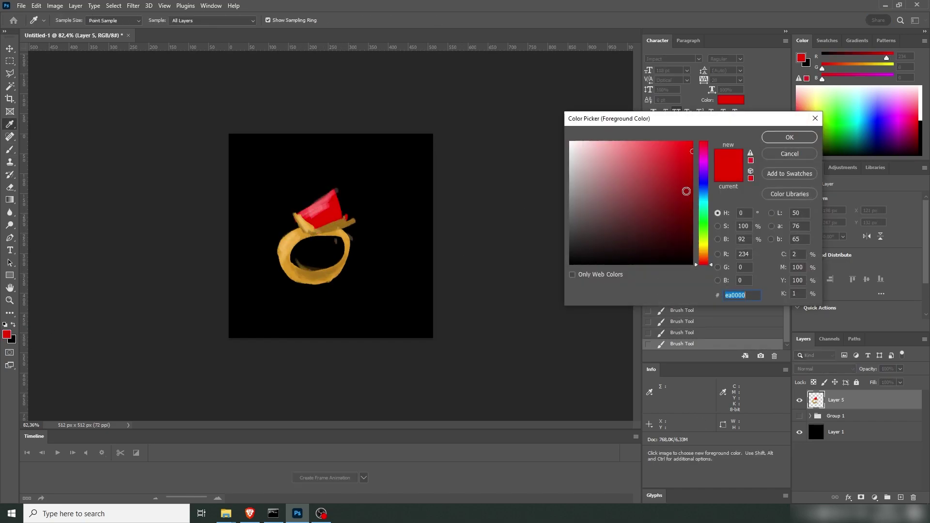
{"action": "key", "text": "Return"}
{"action": "left_click_drag", "start_coordinate": [342, 216], "coordinate": [319, 225]}
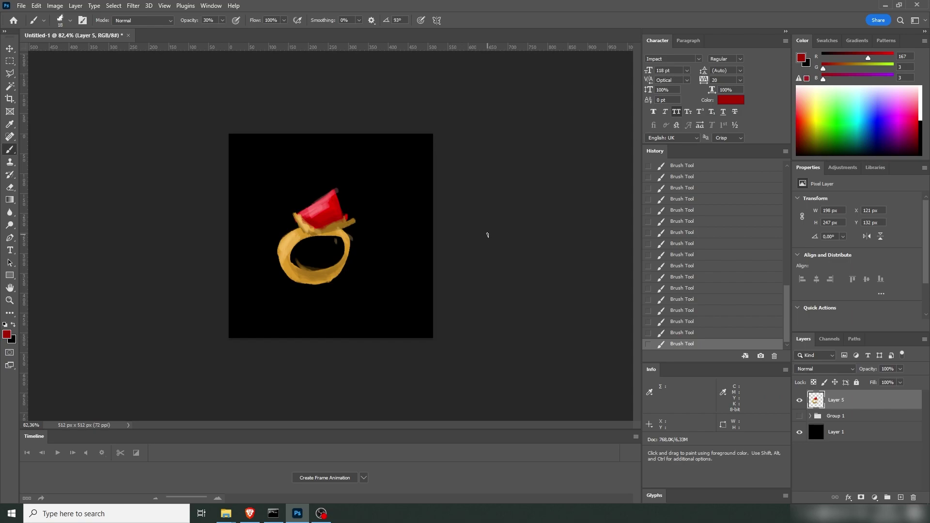
- Move the ring to the middle of the canvas and export the artwork as a 512 x 512 px JPG
{"action": "key", "text": "v"}
{"action": "left_click_drag", "start_coordinate": [327, 240], "coordinate": [341, 240]}
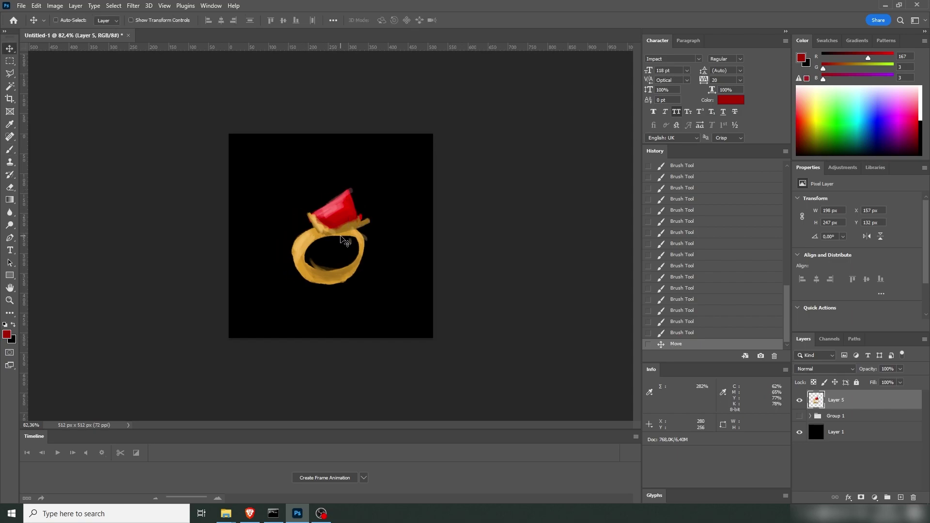
{"action": "key", "text": "alt+shift+ctrl+w"}
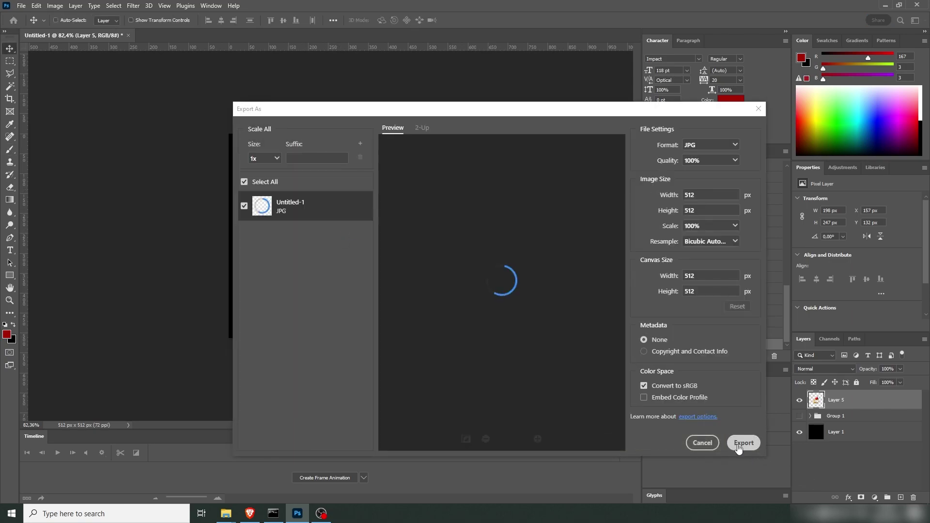
{"action": "left_click", "coordinate": [741, 441]}
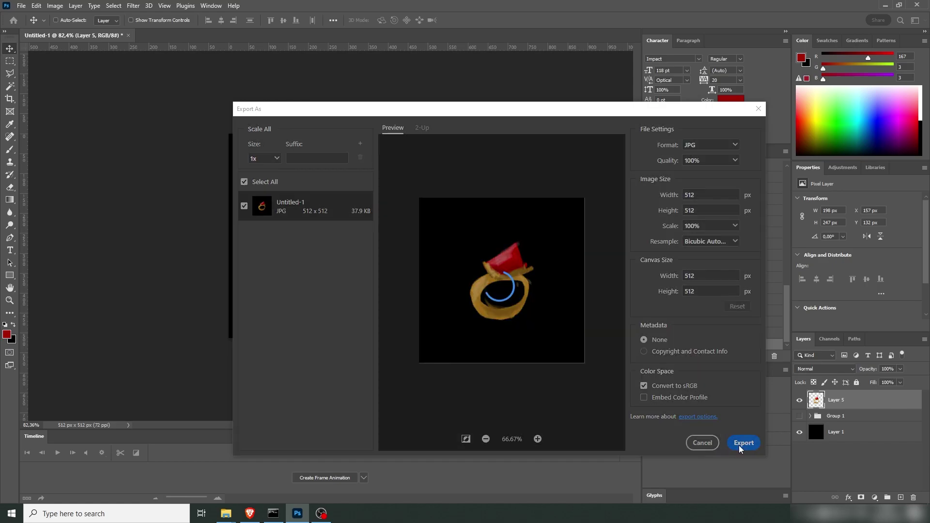
{"action": "key", "text": "Return"}
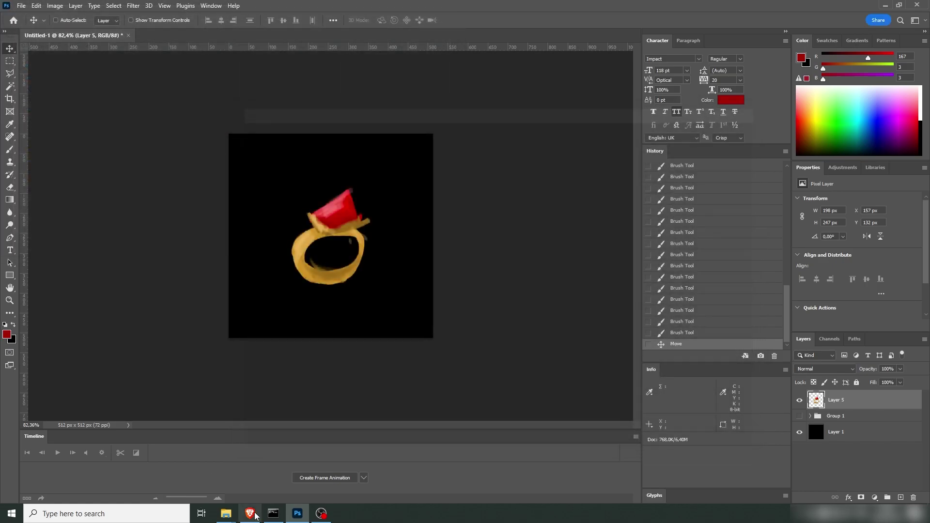
- Switch to Stable Diffusion in the browser and load the exported ring painting as the img2img input
{"action": "left_click", "coordinate": [250, 514]}
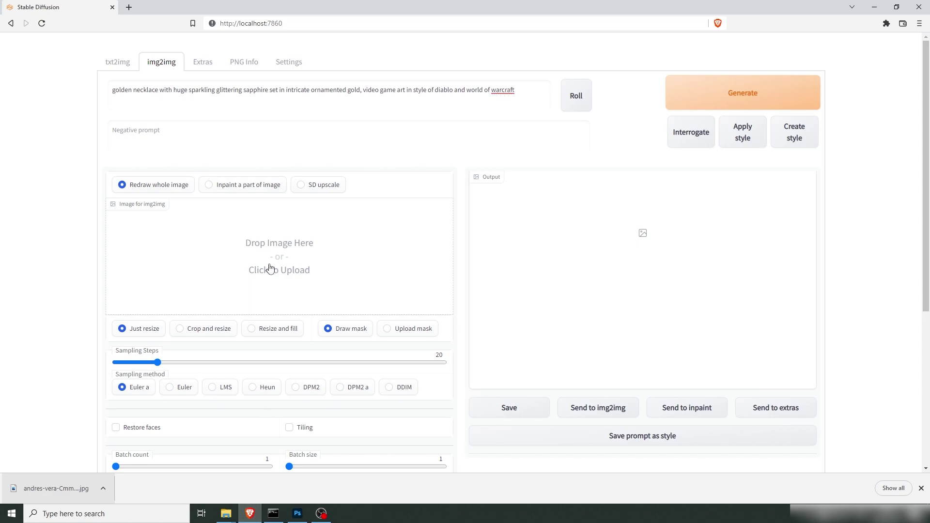
{"action": "left_click", "coordinate": [283, 223]}
{"action": "left_click", "coordinate": [269, 78]}
{"action": "left_click", "coordinate": [397, 251]}
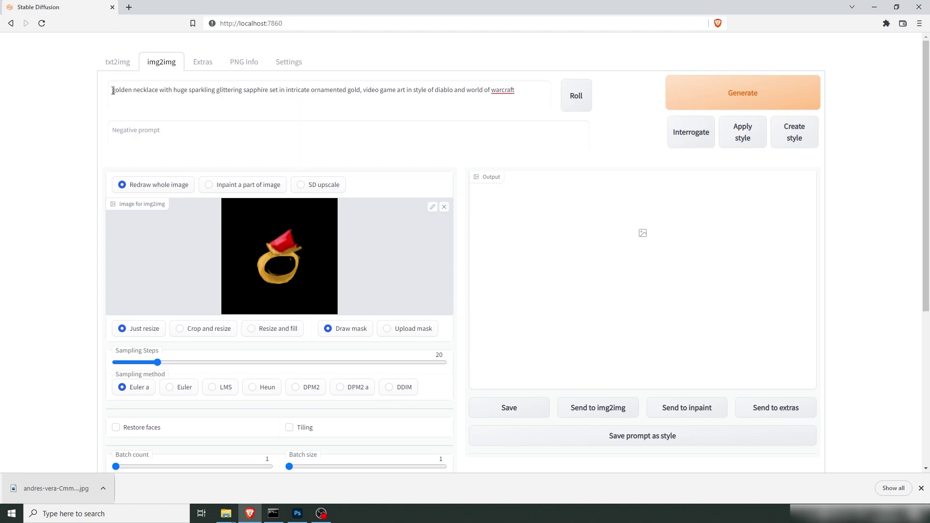
- Replace the necklace description in the prompt with "golden ring with glittering ruby", keeping the video game style wording
{"action": "left_click_drag", "start_coordinate": [112, 90], "coordinate": [341, 89]}
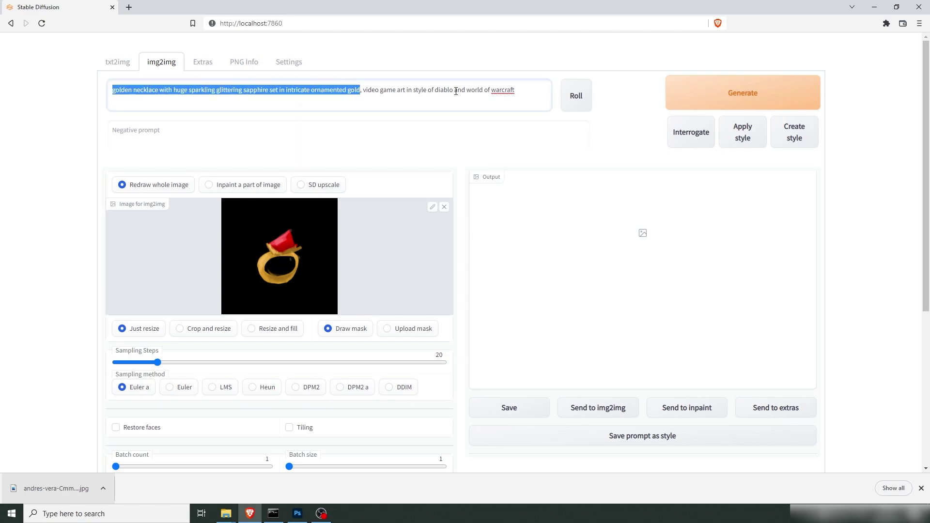
{"action": "type", "text": "golden ring with "}
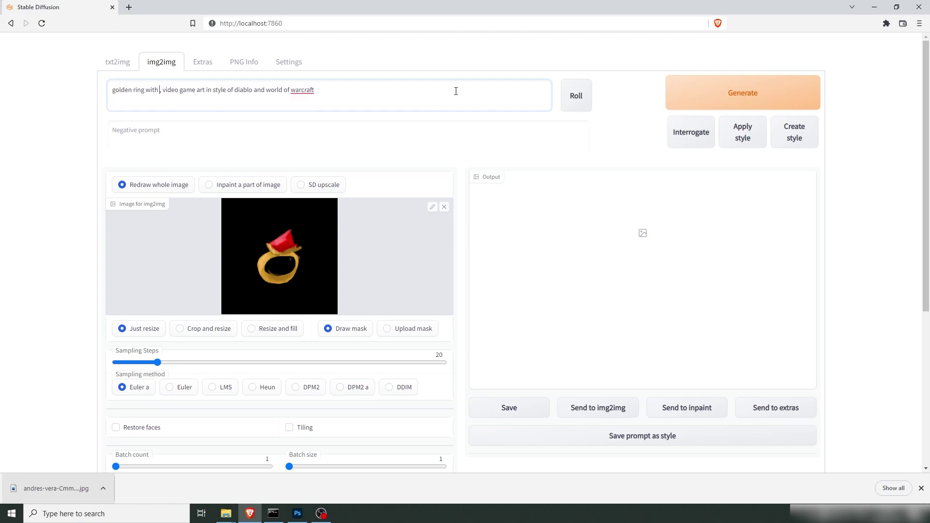
{"action": "type", "text": "glittering ruby"}
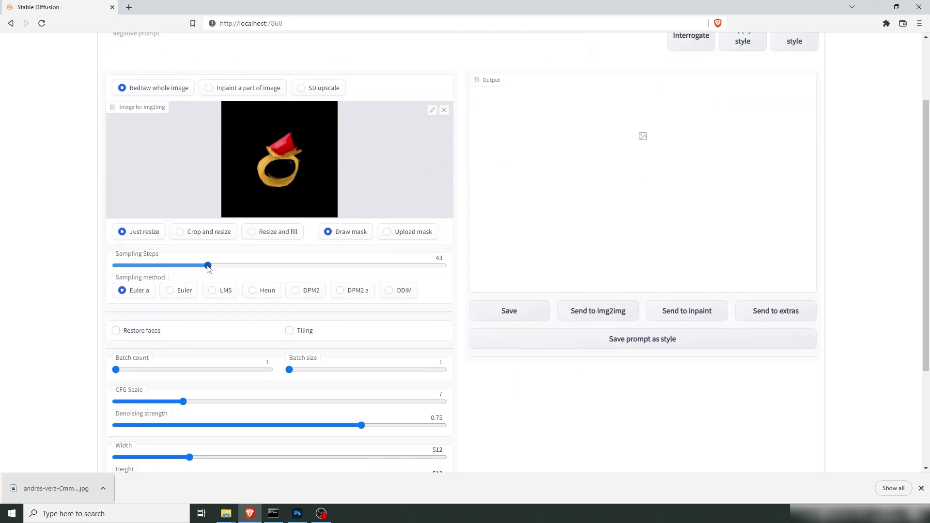
- Generate ring images with 51 LMS sampling steps, batch count 4 and CFG scale 15, and enlarge a result
{"action": "scroll", "coordinate": [228, 307], "scroll_direction": "down", "scroll_amount": 2}
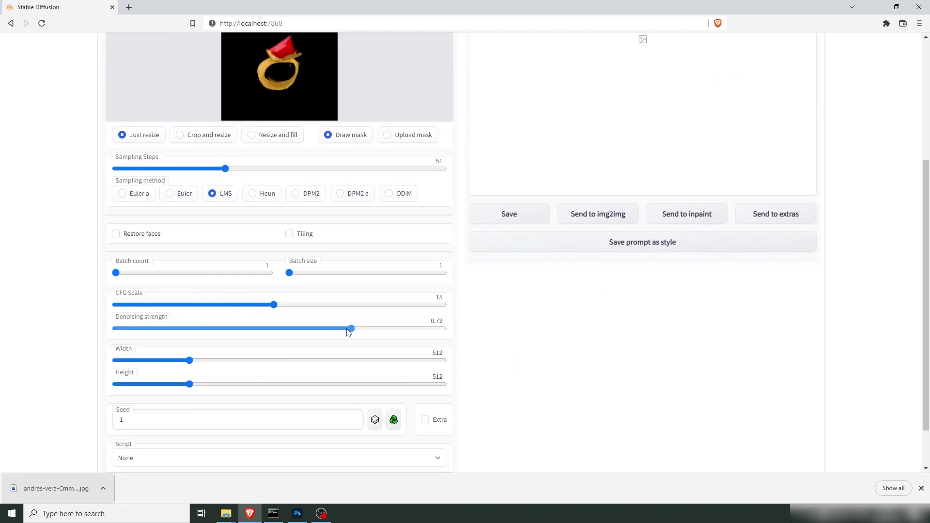
{"action": "scroll", "coordinate": [630, 300], "scroll_direction": "up", "scroll_amount": 4}
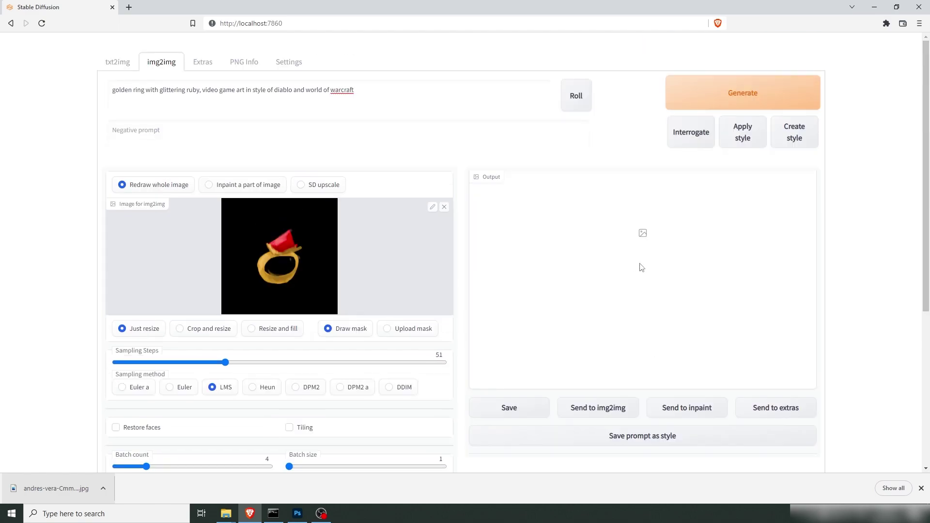
{"action": "left_click", "coordinate": [729, 100]}
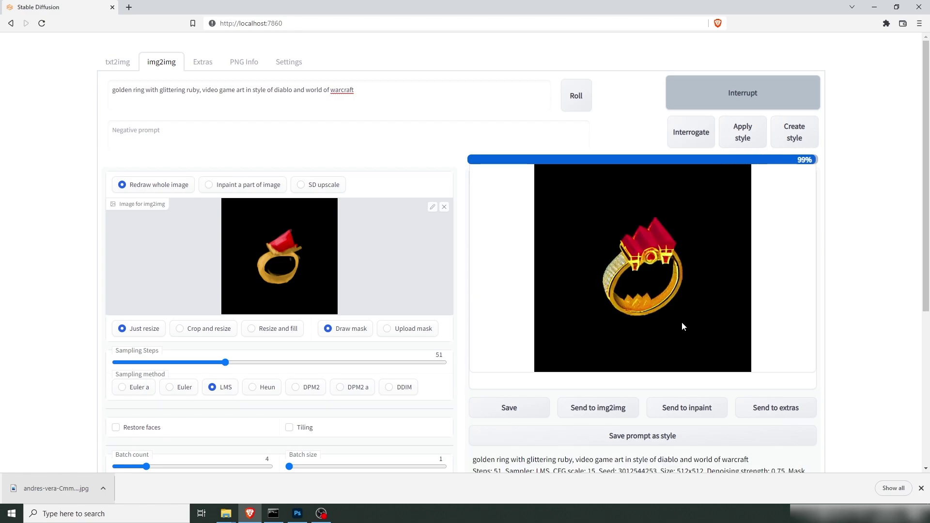
{"action": "left_click", "coordinate": [684, 240]}
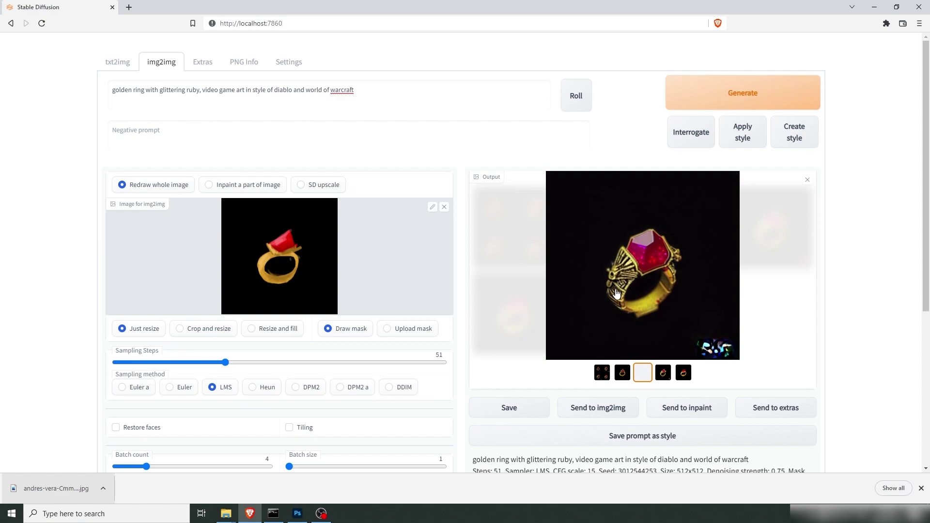
- Compare the ring results, load the ornate ring with the faceted ruby as the img2img input, and generate another batch
{"action": "left_click", "coordinate": [668, 376]}
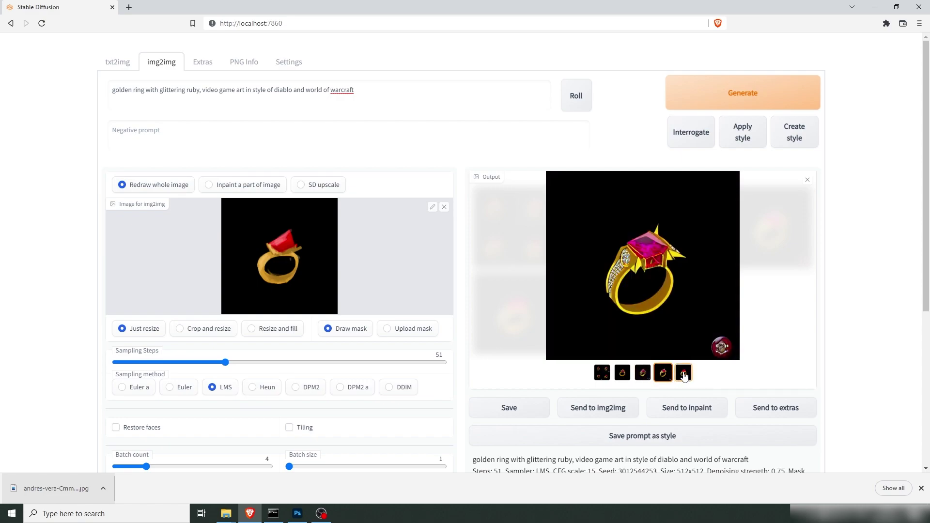
{"action": "left_click", "coordinate": [642, 373]}
{"action": "left_click_drag", "start_coordinate": [649, 266], "coordinate": [279, 251]}
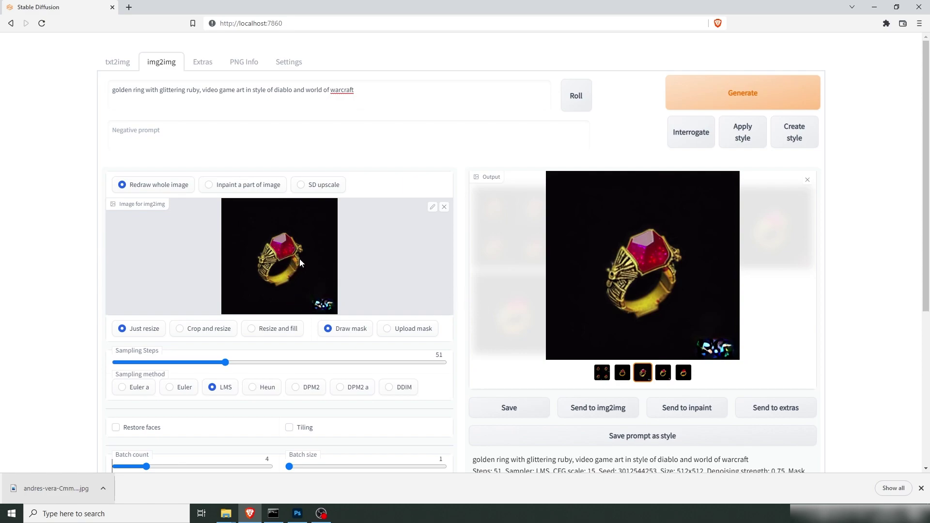
{"action": "left_click", "coordinate": [758, 94]}
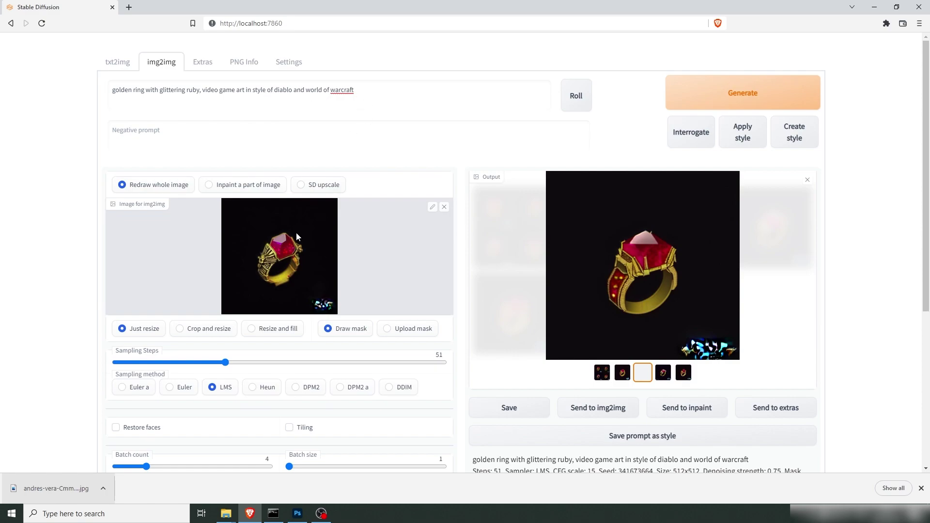
- Copy the img2img input ring into Photoshop as a new layer and remove the colored artifact beside it with the Spot Healing Brush
{"action": "right_click", "coordinate": [284, 233]}
{"action": "left_click", "coordinate": [329, 263]}
{"action": "left_click", "coordinate": [298, 513]}
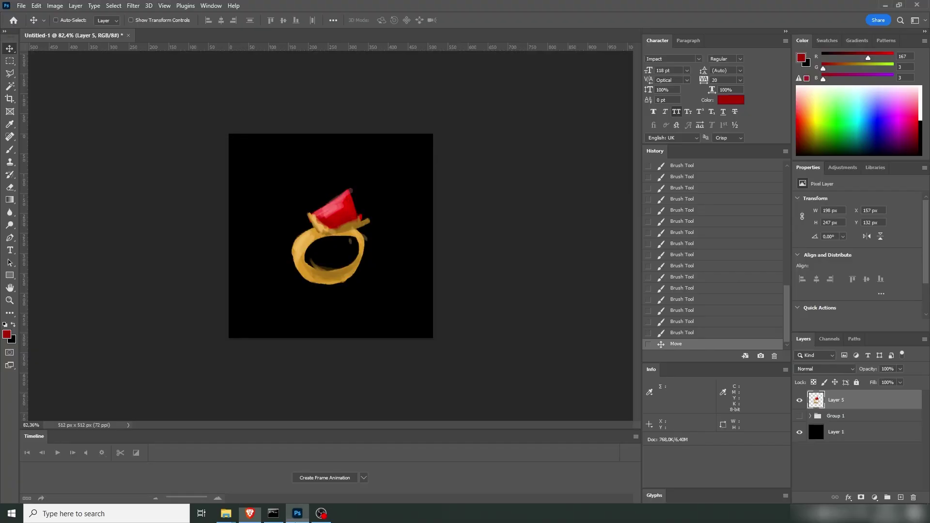
{"action": "key", "text": "ctrl+v"}
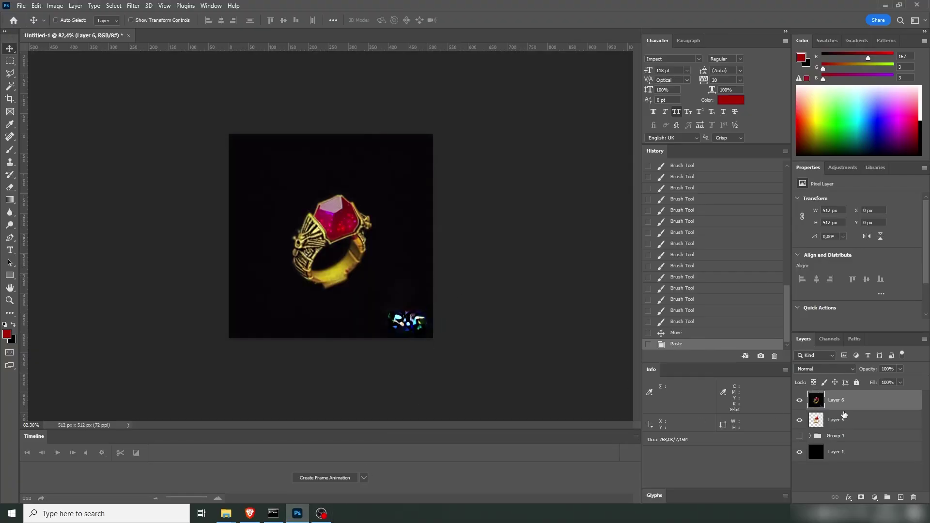
{"action": "key", "text": "j"}
{"action": "mouse_move", "coordinate": [422, 312]}
{"action": "left_mouse_down"}
{"action": "mouse_move", "coordinate": [385, 311]}
{"action": "mouse_move", "coordinate": [421, 316]}
{"action": "mouse_move", "coordinate": [409, 327]}
{"action": "mouse_move", "coordinate": [417, 327]}
{"action": "mouse_move", "coordinate": [401, 317]}
{"action": "mouse_move", "coordinate": [416, 332]}
{"action": "mouse_move", "coordinate": [395, 320]}
{"action": "left_mouse_up"}
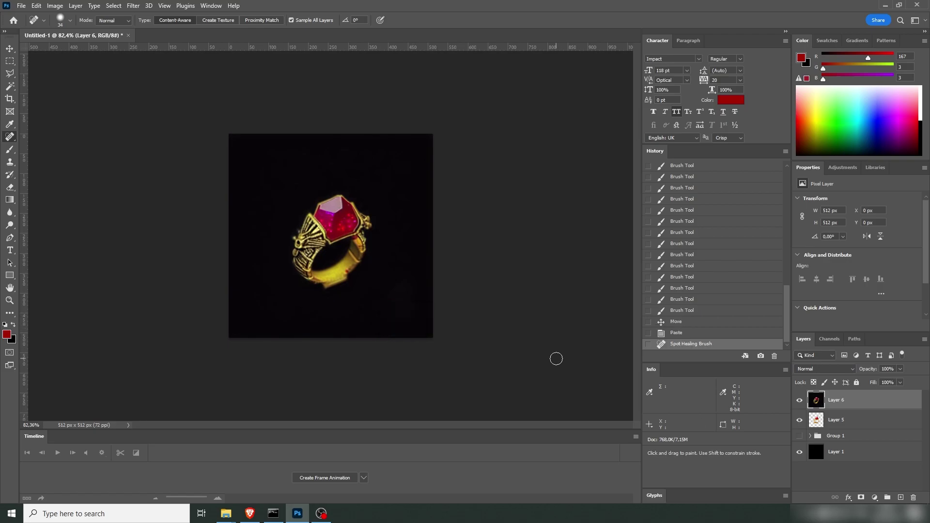
- Export the cleaned ring as a 512 x 512 px JPG named Ring2
{"action": "key", "text": "ctrl+alt+shift+w"}
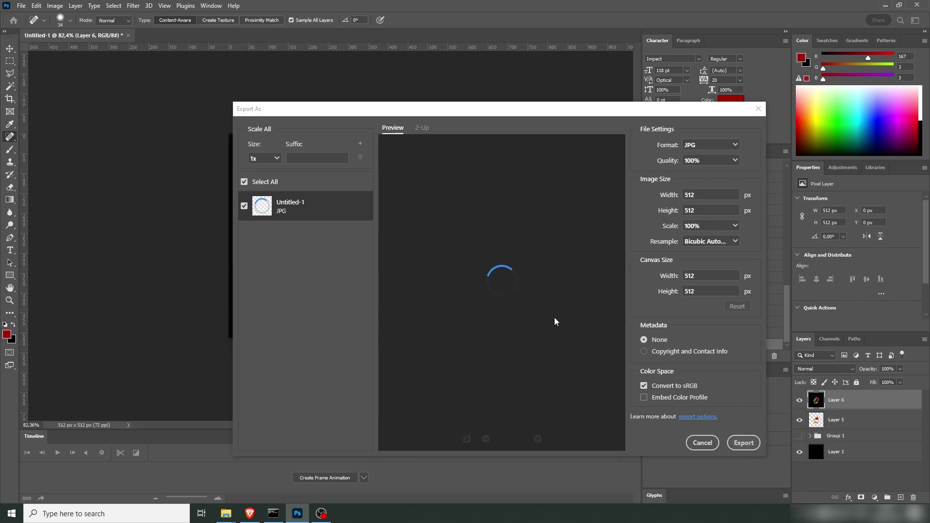
{"action": "left_click", "coordinate": [754, 445]}
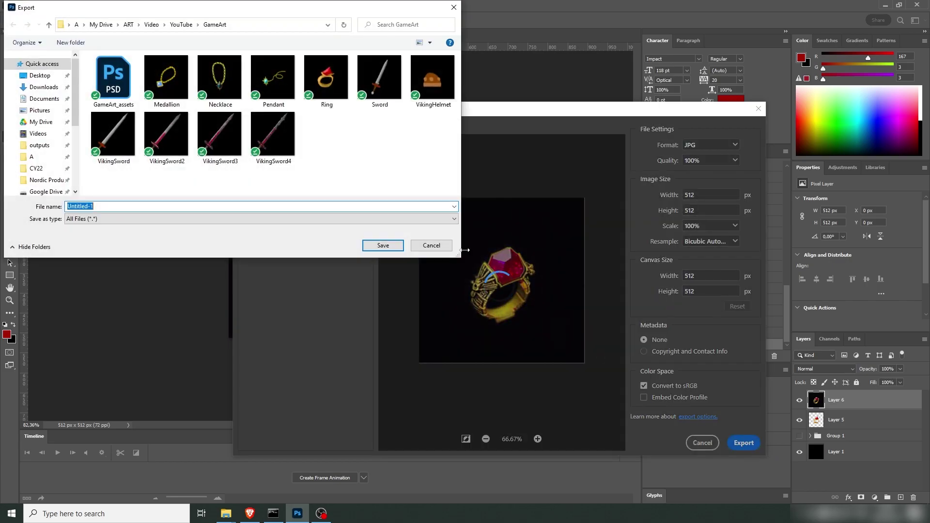
{"action": "type", "text": "Ring"}
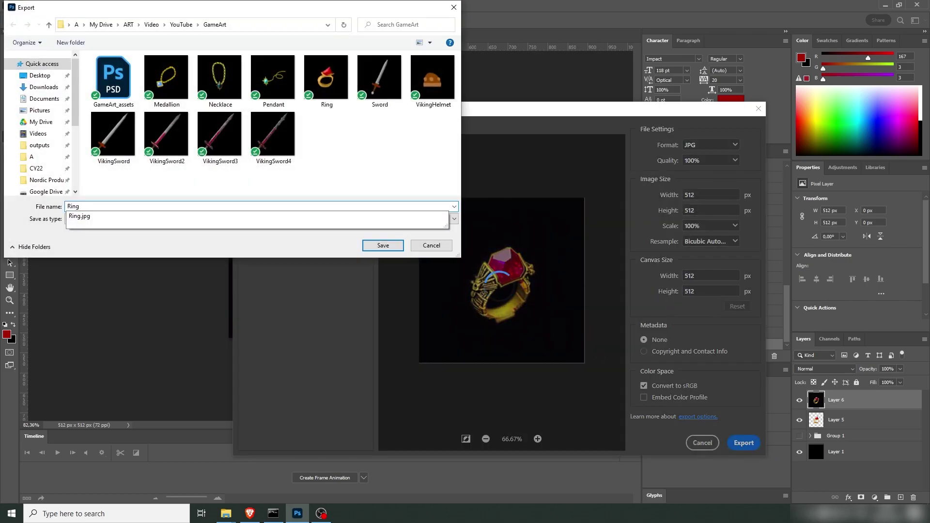
{"action": "key", "text": "Return"}
- Switch to Stable Diffusion in the browser and replace the img2img input with the exported Ring2 image
{"action": "left_click", "coordinate": [250, 513]}
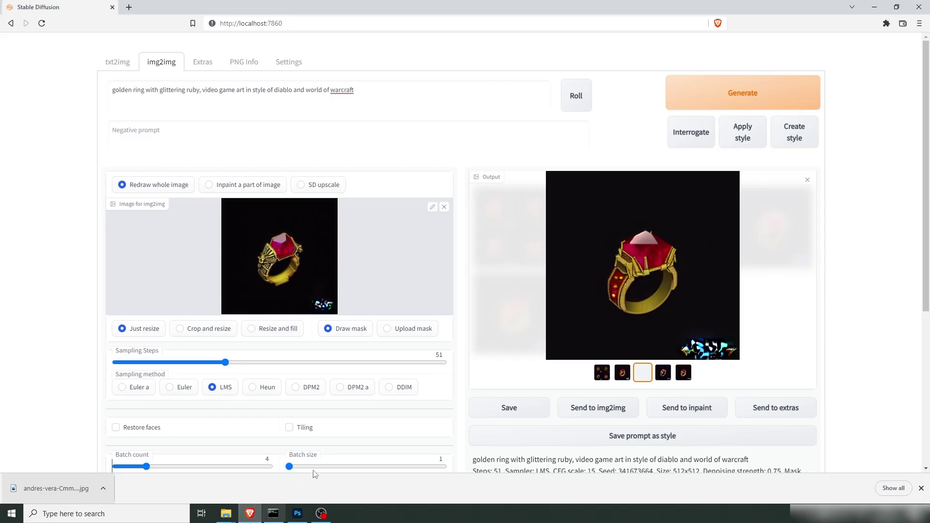
{"action": "left_click", "coordinate": [443, 207]}
{"action": "left_click", "coordinate": [256, 264]}
{"action": "left_click", "coordinate": [331, 78]}
{"action": "left_click", "coordinate": [377, 246]}
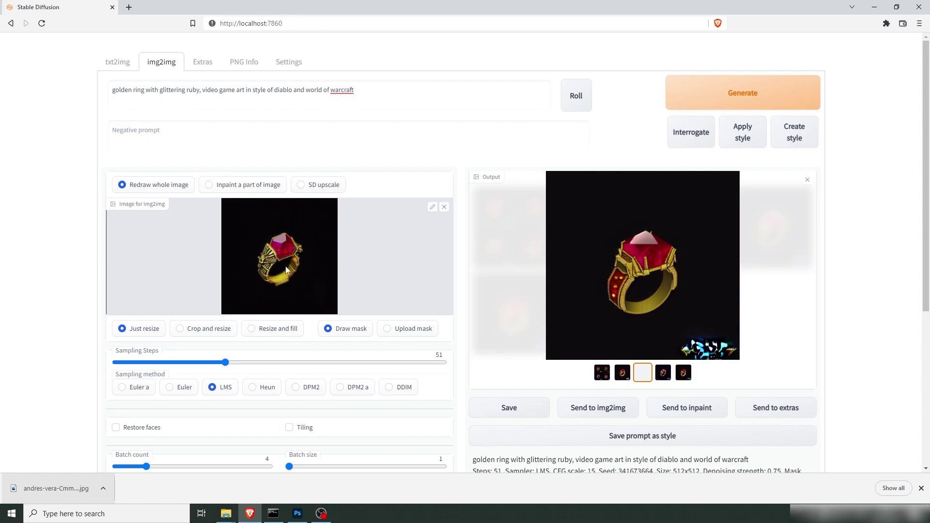
- Add "intricate" to the start of the prompt and generate with 50 sampling steps and denoising strength 0.27
{"action": "left_click", "coordinate": [115, 91]}
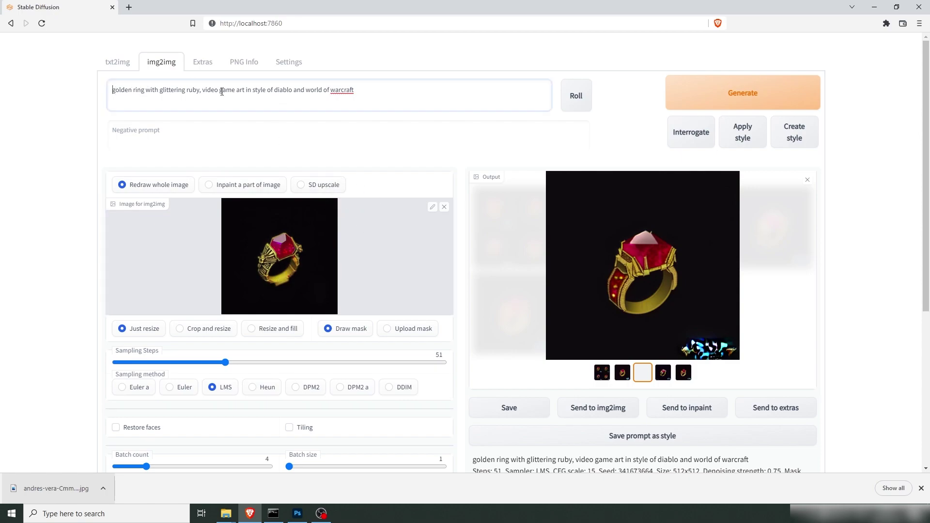
{"action": "type", "text": "intricate"}
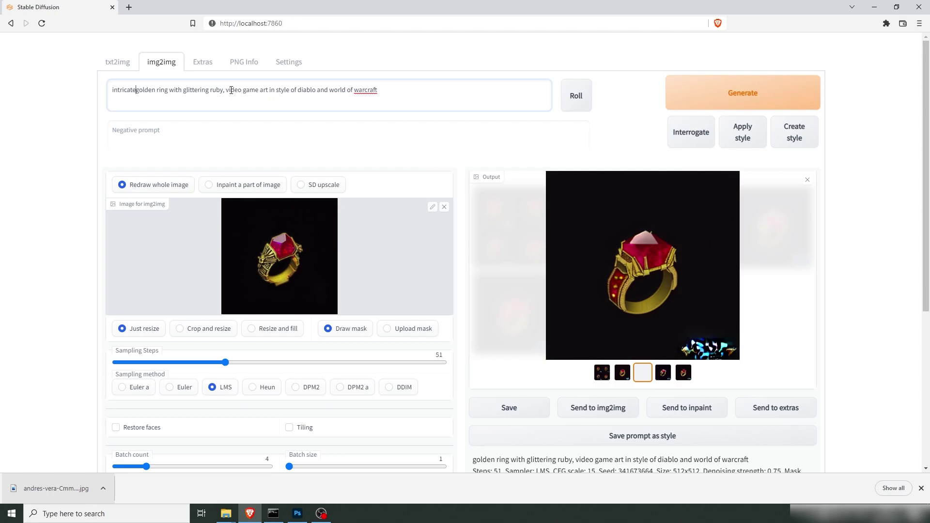
{"action": "scroll", "coordinate": [203, 382], "scroll_direction": "down", "scroll_amount": 3}
{"action": "left_click", "coordinate": [205, 381]}
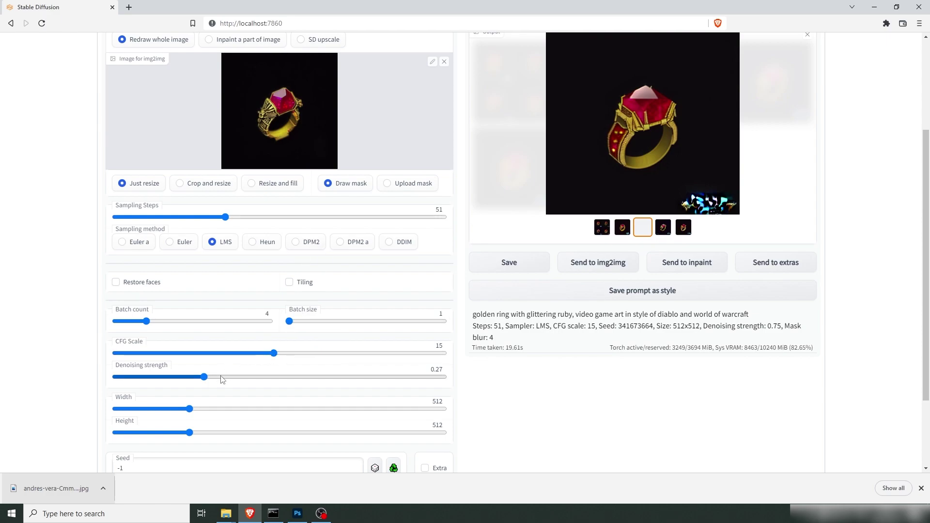
{"action": "scroll", "coordinate": [320, 369], "scroll_direction": "up", "scroll_amount": 3}
{"action": "left_click", "coordinate": [757, 97]}
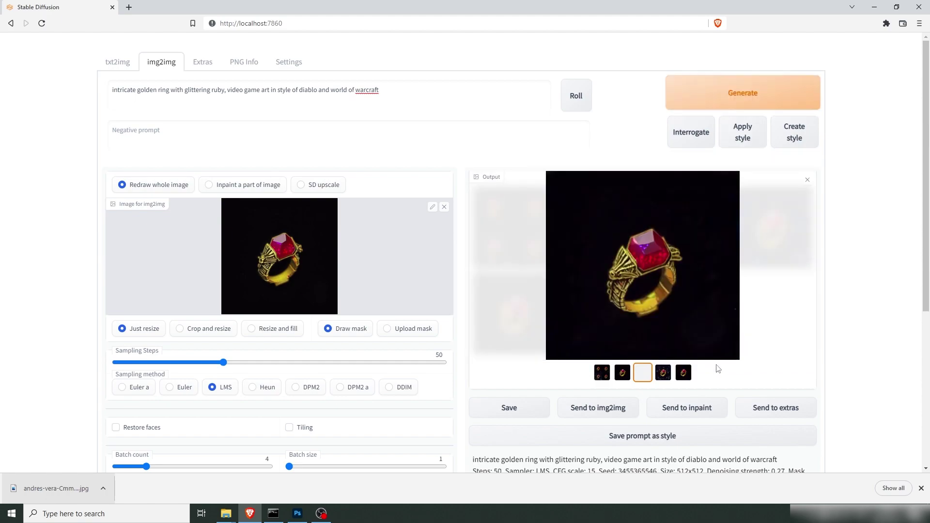
- Compare the newly generated ring variations at enlarged size
{"action": "left_click", "coordinate": [622, 374]}
{"action": "left_click", "coordinate": [643, 374]}
{"action": "left_click", "coordinate": [660, 375]}
{"action": "left_click", "coordinate": [684, 378]}
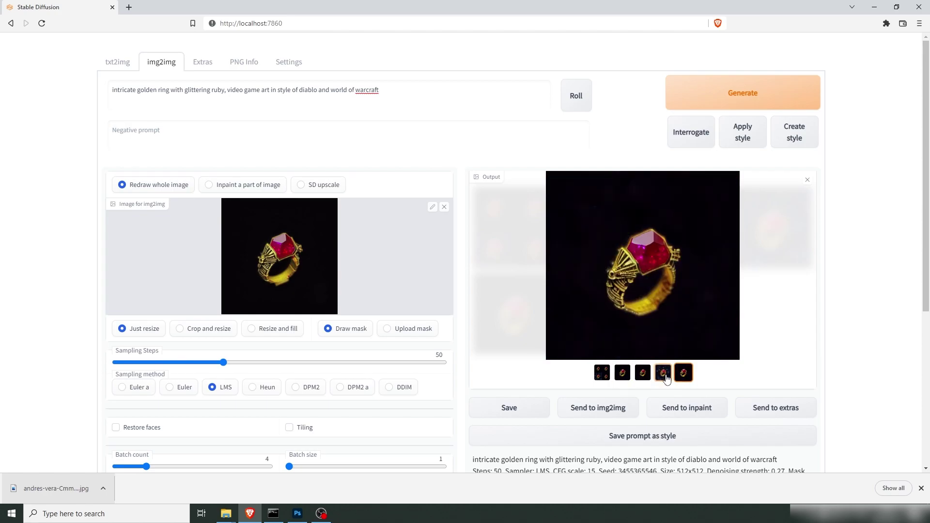
{"action": "left_click", "coordinate": [664, 376]}
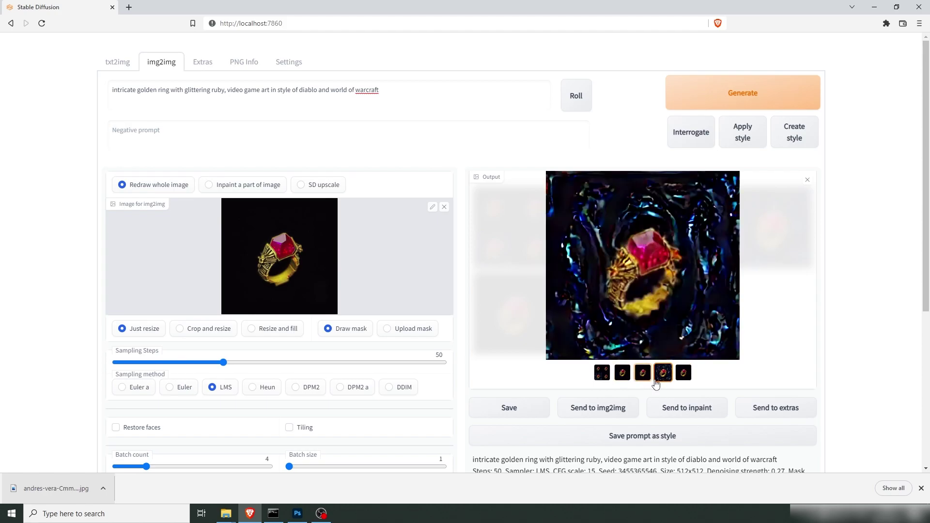
{"action": "left_click", "coordinate": [683, 375]}
{"action": "left_click", "coordinate": [643, 378]}
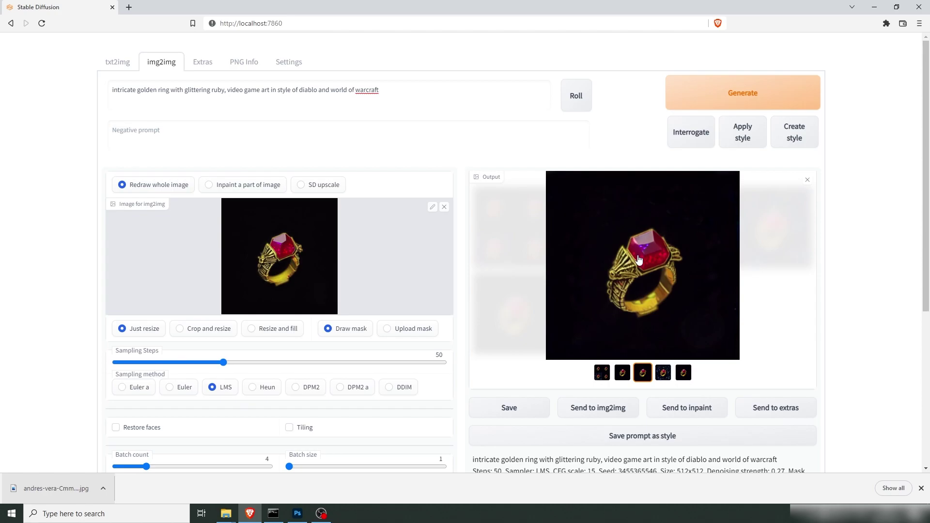
{"action": "key", "text": "Left"}
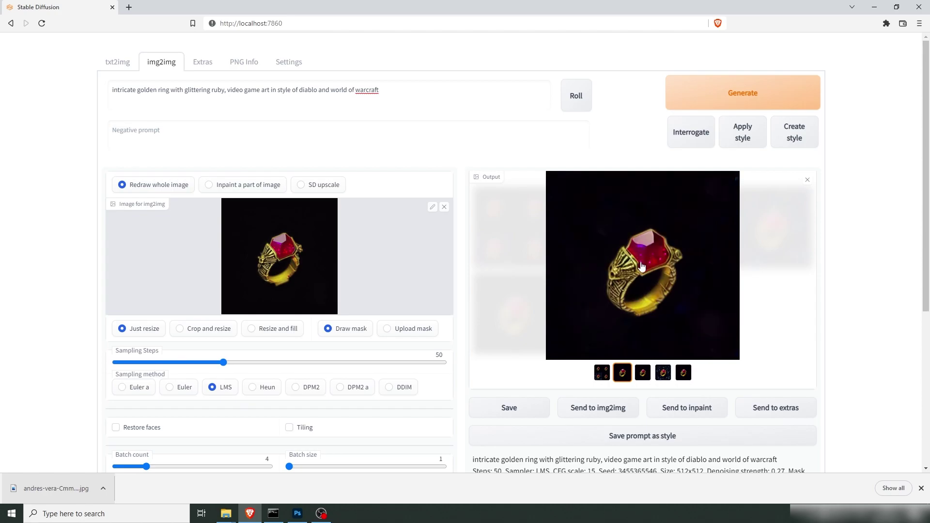
- Copy the first ring variation into Photoshop as a new layer and mask out its background using Select Subject
{"action": "right_click", "coordinate": [627, 253]}
{"action": "left_click", "coordinate": [647, 283]}
{"action": "left_click", "coordinate": [298, 513]}
{"action": "key", "text": "ctrl+v"}
{"action": "key", "text": "w"}
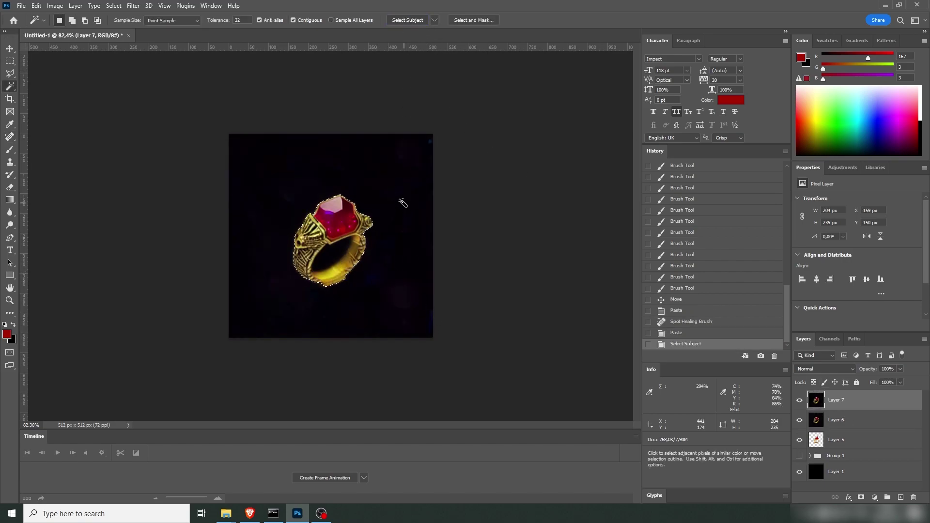
{"action": "left_click", "coordinate": [860, 498]}
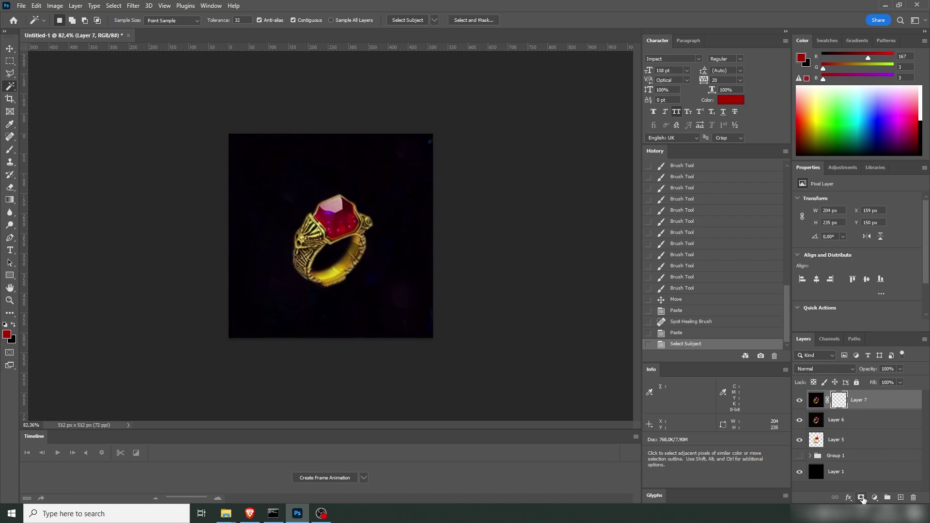
- Delete Layer 6, Layer 5 and Group 1, keeping the masked ring and the black background
{"action": "left_click", "coordinate": [853, 421]}
{"action": "left_click", "coordinate": [850, 444], "text": "ctrl"}
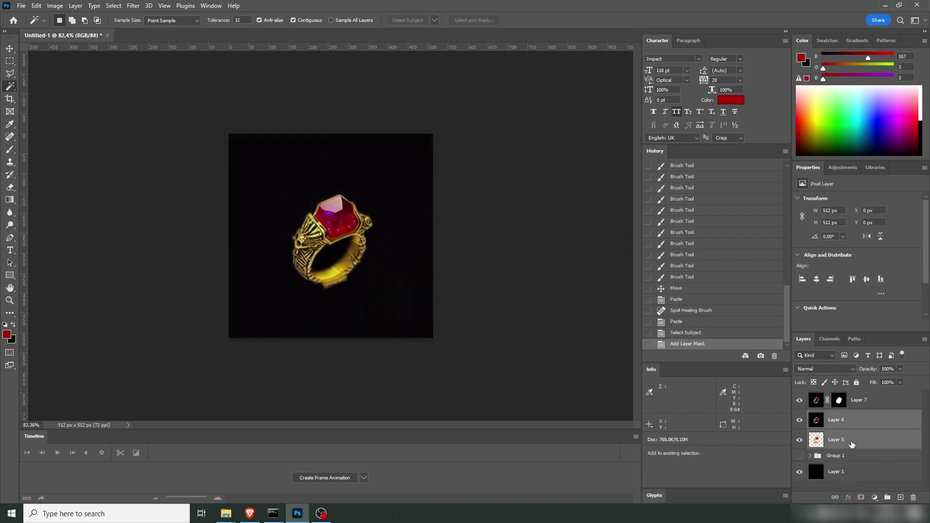
{"action": "left_click", "coordinate": [848, 460], "text": "ctrl"}
{"action": "key", "text": "Delete"}
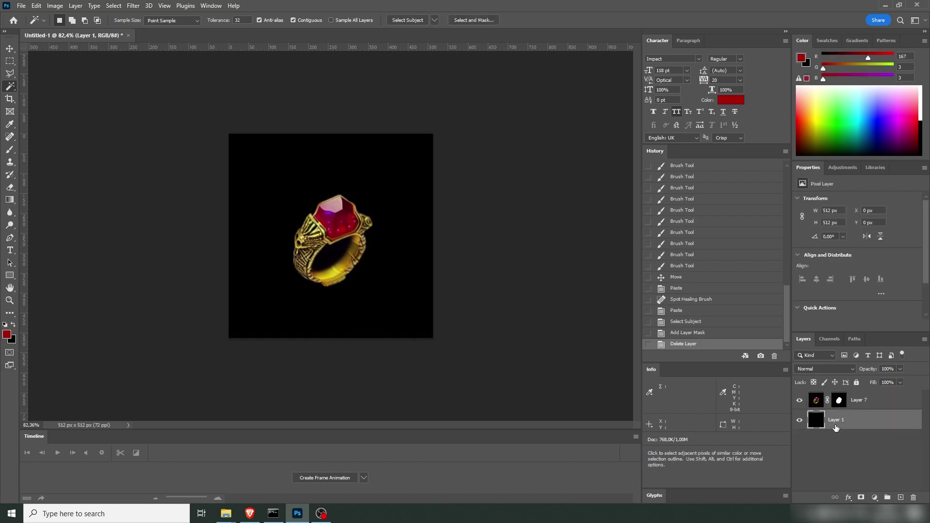
- With Layer 7's mask active, draw a closed Pen path around the opening inside the ring band
{"action": "left_click", "coordinate": [839, 399]}
{"action": "key", "text": "z"}
{"action": "scroll", "coordinate": [364, 266], "scroll_direction": "up", "scroll_amount": 3}
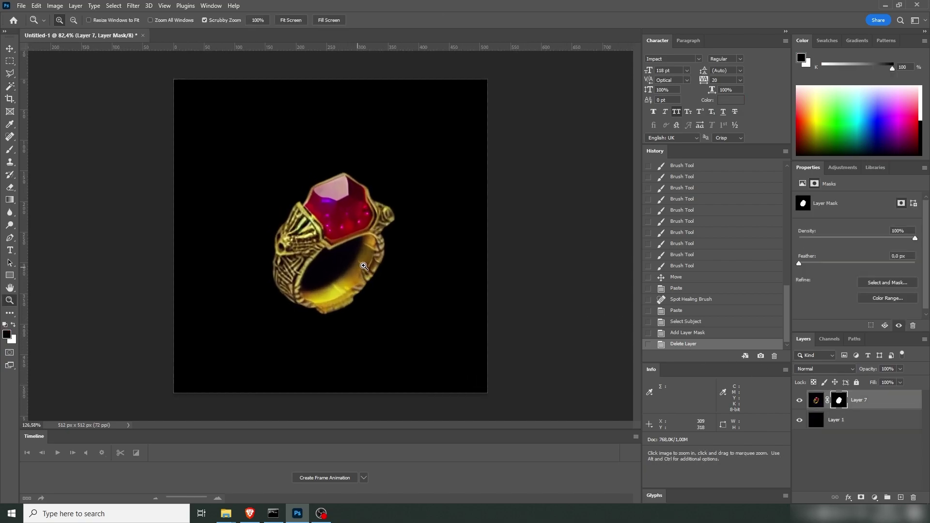
{"action": "scroll", "coordinate": [364, 266], "scroll_direction": "up", "scroll_amount": 1}
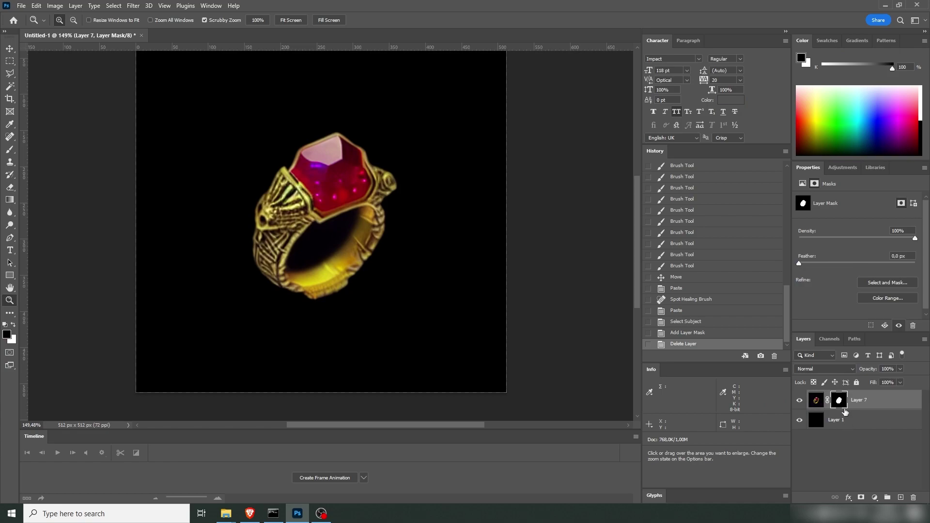
{"action": "key", "text": "l"}
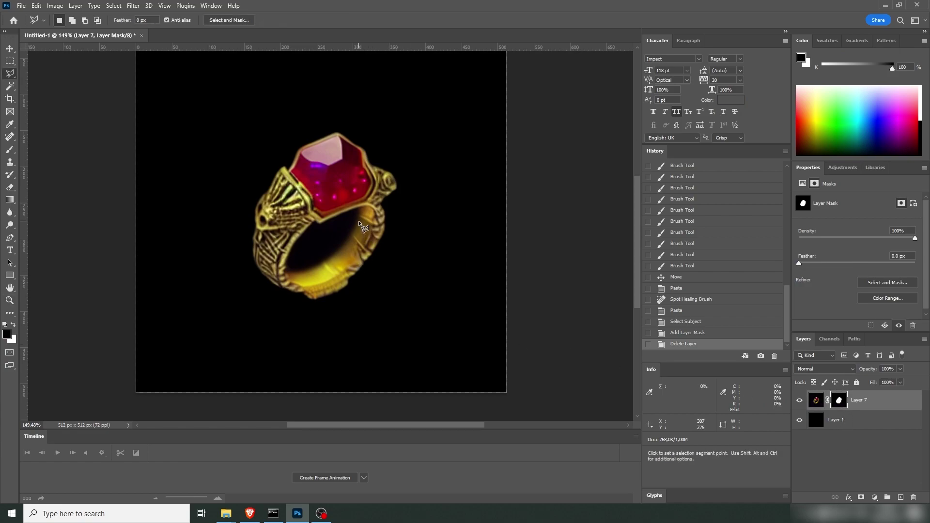
{"action": "key", "text": "p"}
{"action": "left_click", "coordinate": [358, 208]}
{"action": "left_click_drag", "start_coordinate": [334, 255], "coordinate": [264, 271]}
{"action": "left_click_drag", "start_coordinate": [319, 229], "coordinate": [339, 218]}
{"action": "left_click", "coordinate": [359, 207]}
- Convert the path to a selection, clear that area on Layer 7's mask to black, and deselect
{"action": "right_click", "coordinate": [340, 222]}
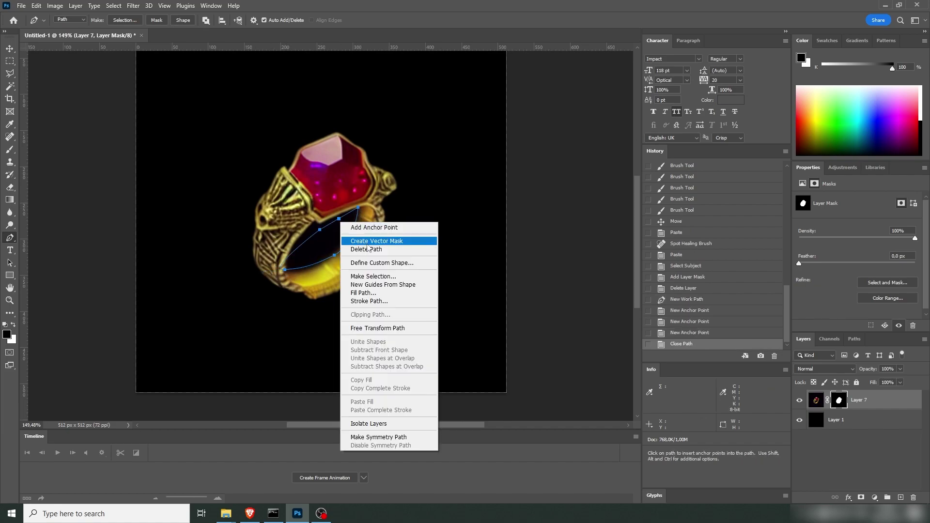
{"action": "left_click", "coordinate": [374, 276]}
{"action": "key", "text": "Return"}
{"action": "key", "text": "x"}
{"action": "key", "text": "Delete"}
{"action": "key", "text": "ctrl+d"}
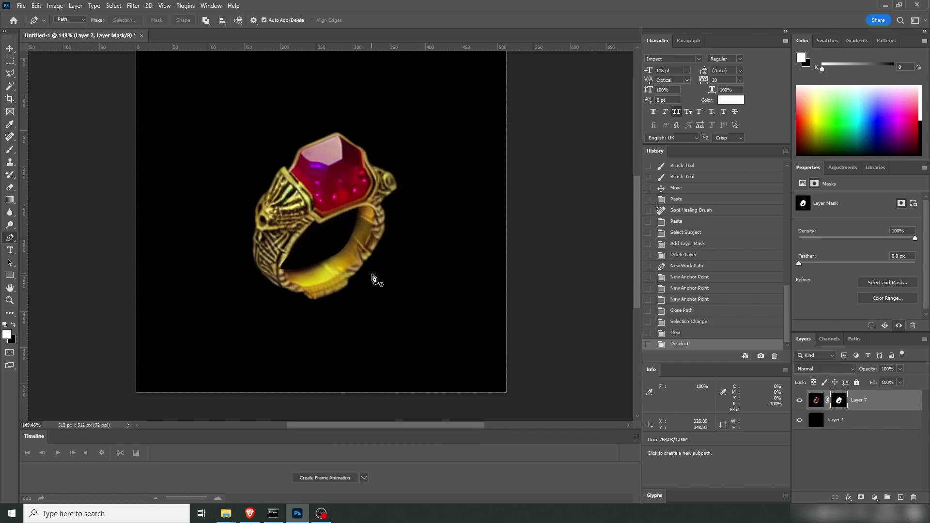
- Paint white on the layer mask with the brush at 100% opacity to restore the band's lower-left inner edge
{"action": "key", "text": "z"}
{"action": "scroll", "coordinate": [383, 261], "scroll_direction": "down", "scroll_amount": 3}
{"action": "scroll", "coordinate": [368, 259], "scroll_direction": "up", "scroll_amount": 4}
{"action": "scroll", "coordinate": [356, 261], "scroll_direction": "up", "scroll_amount": 2}
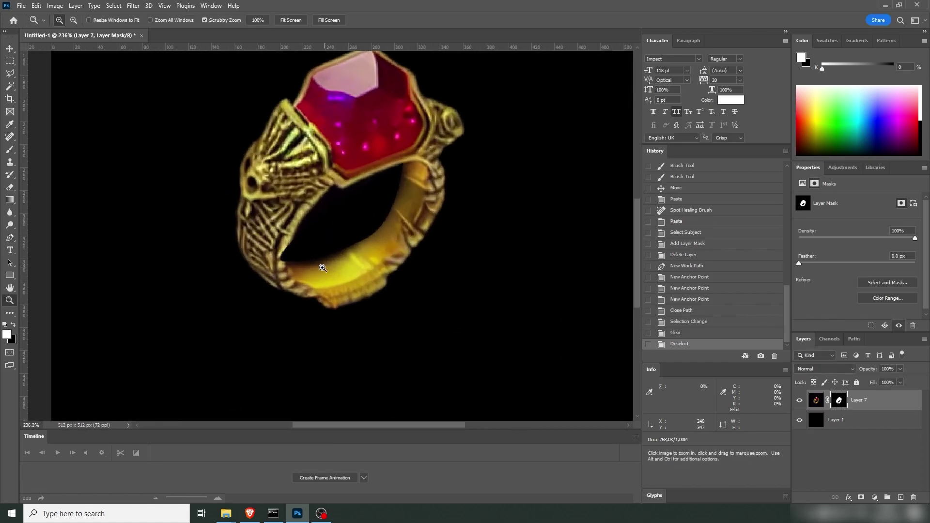
{"action": "key", "text": "b"}
{"action": "right_click", "coordinate": [305, 238]}
{"action": "key", "text": "Escape"}
{"action": "key", "text": "0"}
{"action": "left_click", "coordinate": [286, 249]}
{"action": "left_click", "coordinate": [284, 253]}
{"action": "left_click", "coordinate": [281, 256]}
{"action": "left_click", "coordinate": [281, 255]}
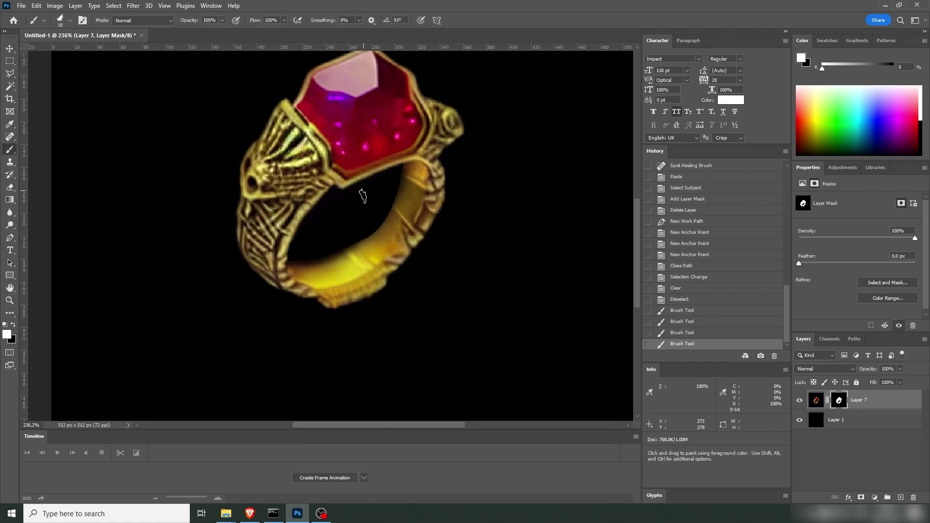
- Paint black on the layer mask along the ring's lower outer edge to trim the uneven rim
{"action": "key", "text": "z"}
{"action": "scroll", "coordinate": [383, 233], "scroll_direction": "down", "scroll_amount": 4}
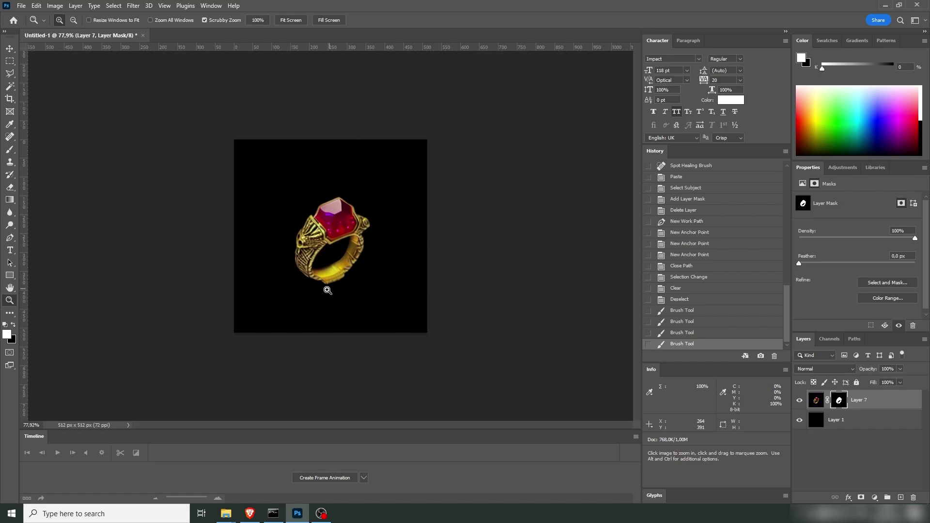
{"action": "scroll", "coordinate": [328, 291], "scroll_direction": "up", "scroll_amount": 3}
{"action": "scroll", "coordinate": [346, 282], "scroll_direction": "up", "scroll_amount": 1}
{"action": "key", "text": "b"}
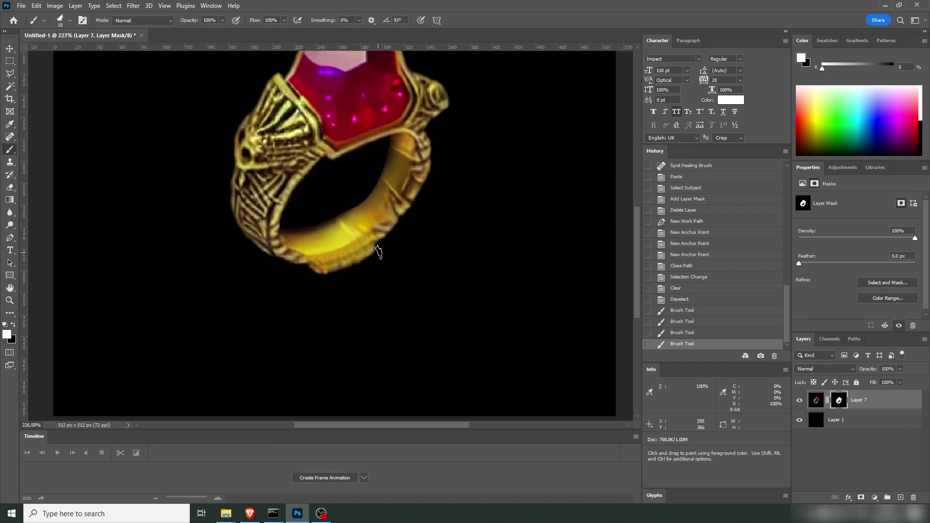
{"action": "key", "text": "x"}
{"action": "mouse_move", "coordinate": [375, 250]}
{"action": "left_mouse_down"}
{"action": "mouse_move", "coordinate": [339, 271]}
{"action": "mouse_move", "coordinate": [303, 269]}
{"action": "mouse_move", "coordinate": [325, 266]}
{"action": "left_mouse_up"}
{"action": "mouse_move", "coordinate": [329, 265]}
{"action": "left_mouse_down"}
{"action": "mouse_move", "coordinate": [377, 245]}
{"action": "mouse_move", "coordinate": [305, 271]}
{"action": "mouse_move", "coordinate": [361, 274]}
{"action": "left_mouse_up"}
{"action": "key", "text": "z"}
{"action": "left_click_drag", "start_coordinate": [432, 247], "coordinate": [409, 253]}
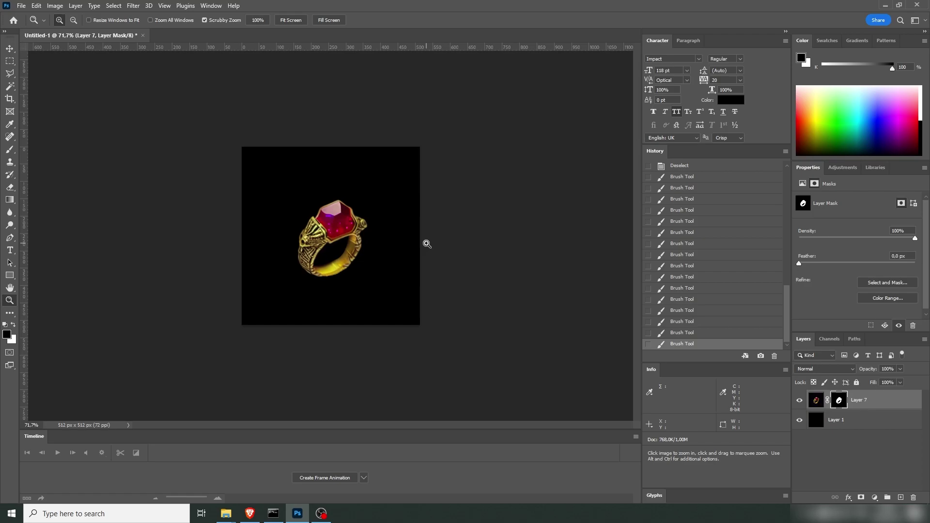
- Export the ring image as a 512 × 512 px JPG at 100% quality, named Ring3, in the GameArt folder
{"action": "key", "text": "alt+shift+ctrl+w"}
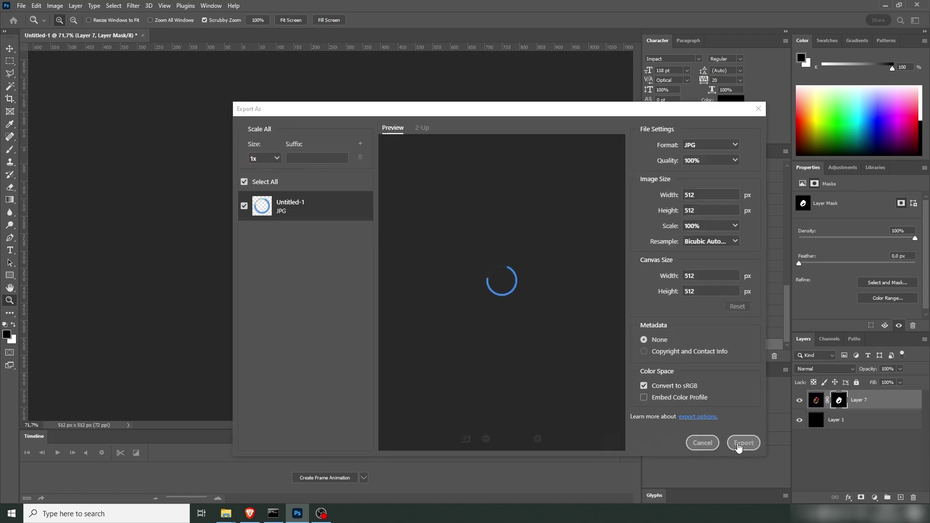
{"action": "key", "text": "Return"}
{"action": "type", "text": "Ring3"}
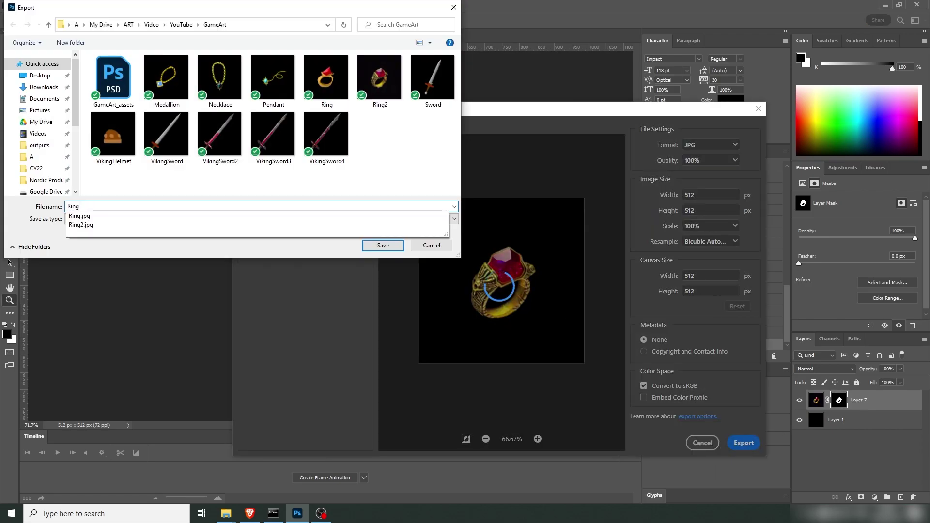
{"action": "key", "text": "Return"}
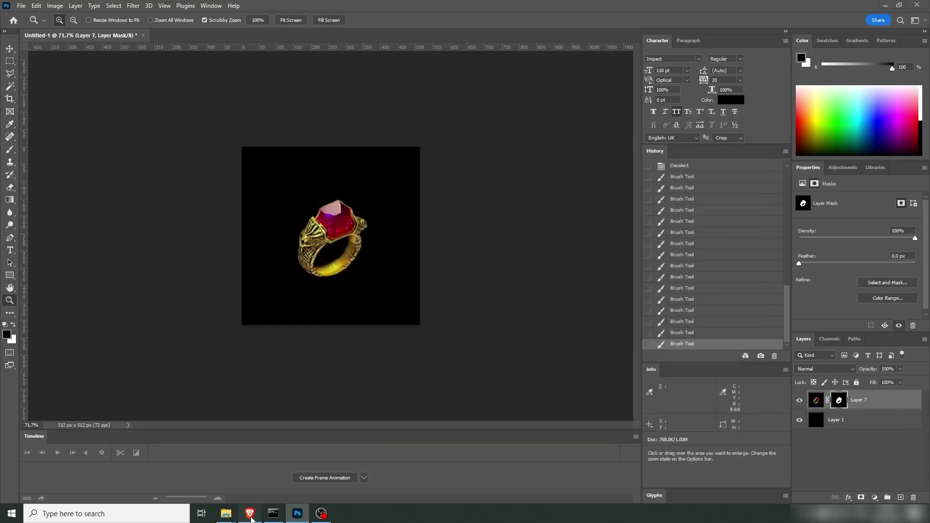
- Switch to Stable Diffusion in the browser and replace the img2img source image with Ring3
{"action": "left_click", "coordinate": [250, 513]}
{"action": "left_click", "coordinate": [444, 209]}
{"action": "left_click", "coordinate": [365, 235]}
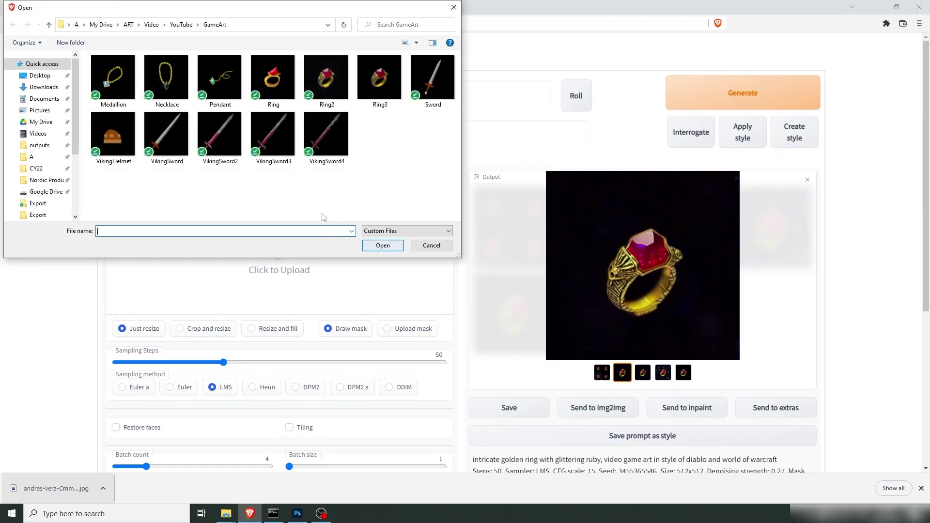
{"action": "left_click", "coordinate": [380, 80]}
{"action": "key", "text": "Return"}
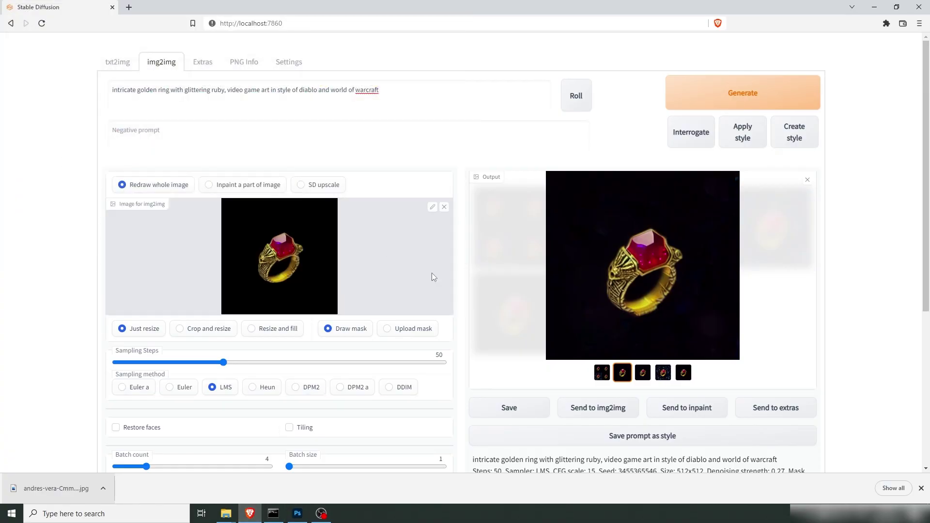
- Set the sampling steps to 150 and the denoising strength to 0.25, and generate new ring variations
{"action": "scroll", "coordinate": [432, 274], "scroll_direction": "down", "scroll_amount": 2}
{"action": "left_click_drag", "start_coordinate": [223, 266], "coordinate": [468, 286]}
{"action": "scroll", "coordinate": [450, 334], "scroll_direction": "down", "scroll_amount": 2}
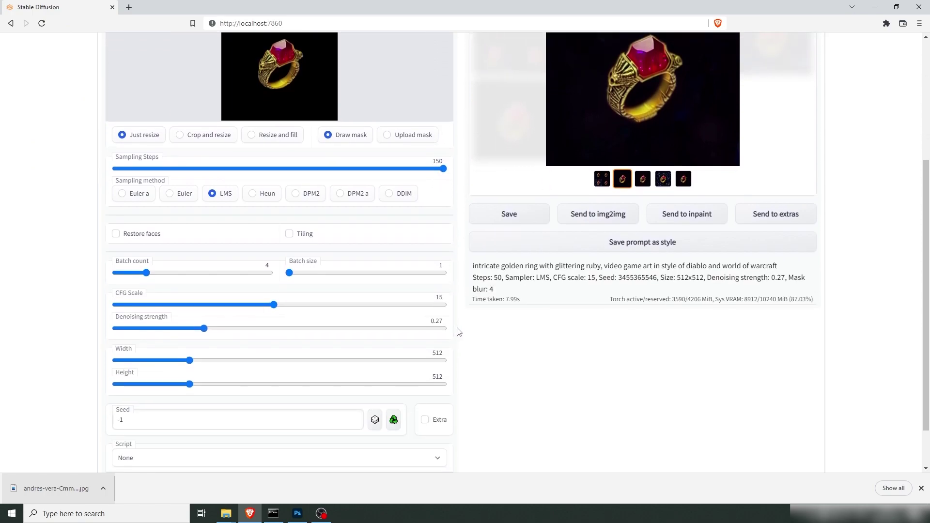
{"action": "left_click", "coordinate": [200, 329]}
{"action": "left_click", "coordinate": [197, 330]}
{"action": "scroll", "coordinate": [608, 348], "scroll_direction": "up", "scroll_amount": 4}
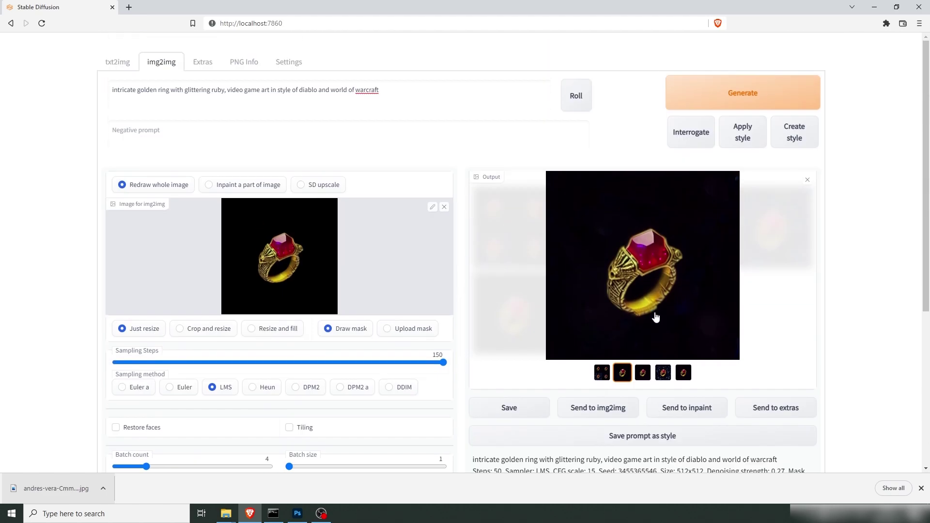
{"action": "left_click", "coordinate": [739, 87]}
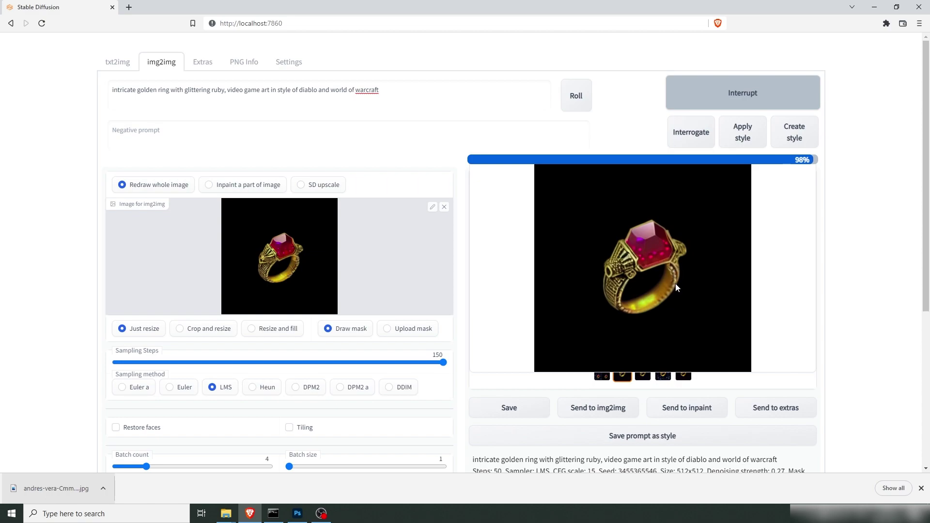
- Compare the generated rings, send the first one to Extras, and upscale it by 2 with Real-ESRGAN 4x plus for both upscalers
{"action": "left_click", "coordinate": [642, 372]}
{"action": "left_click", "coordinate": [662, 372]}
{"action": "left_click", "coordinate": [684, 373]}
{"action": "left_click", "coordinate": [623, 373]}
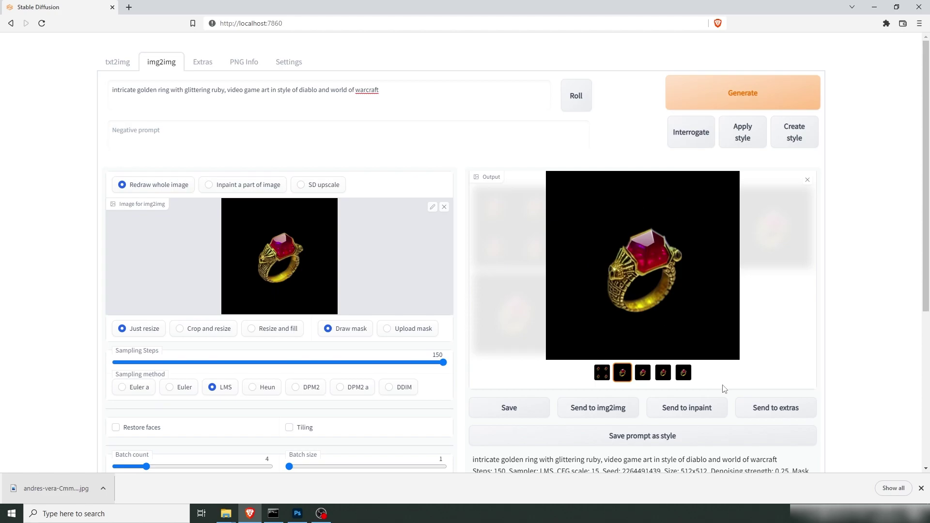
{"action": "left_click", "coordinate": [774, 409]}
{"action": "left_click", "coordinate": [217, 293]}
{"action": "left_click", "coordinate": [217, 328]}
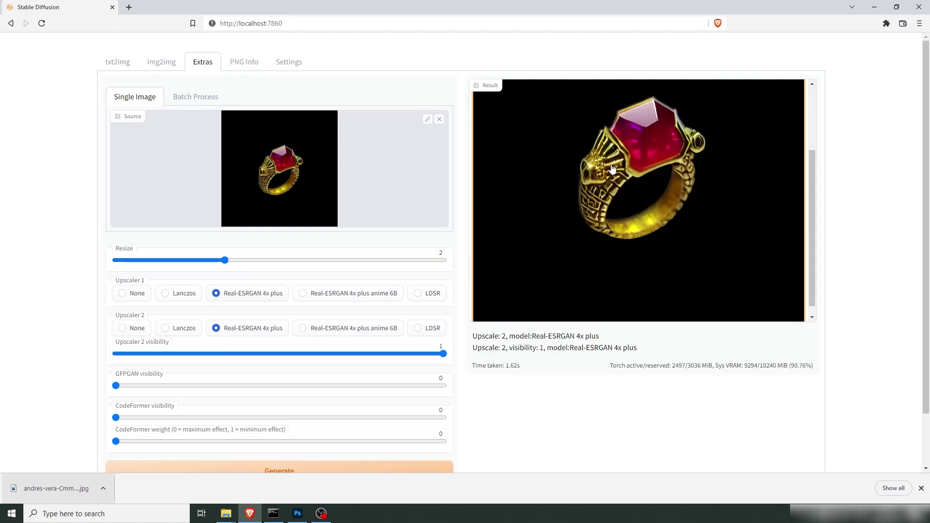